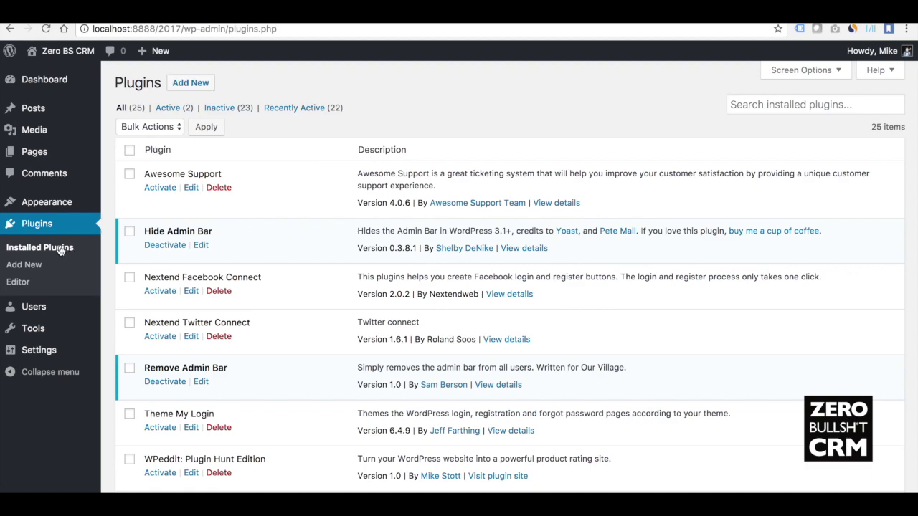
# - Upload zero-bs-crm.zip from the Downloads folder as a new plugin and install it
pyautogui.click(192, 84)
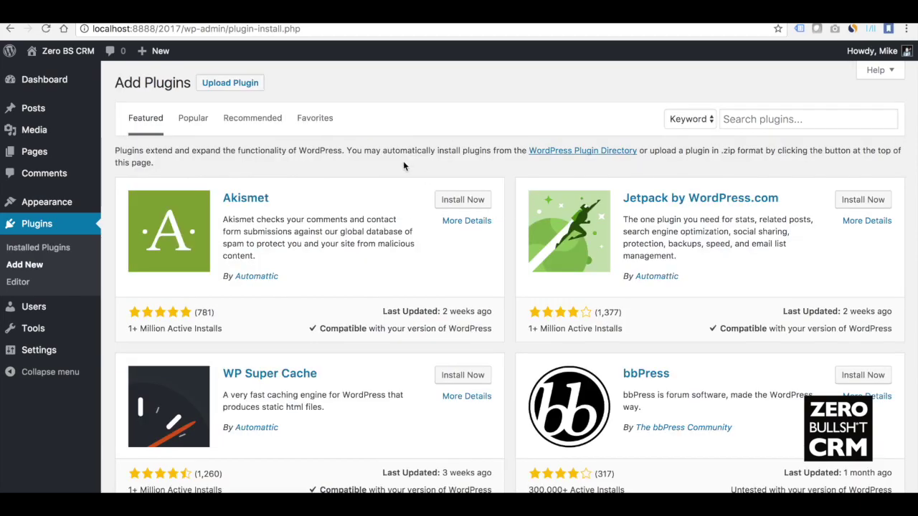
pyautogui.click(230, 82)
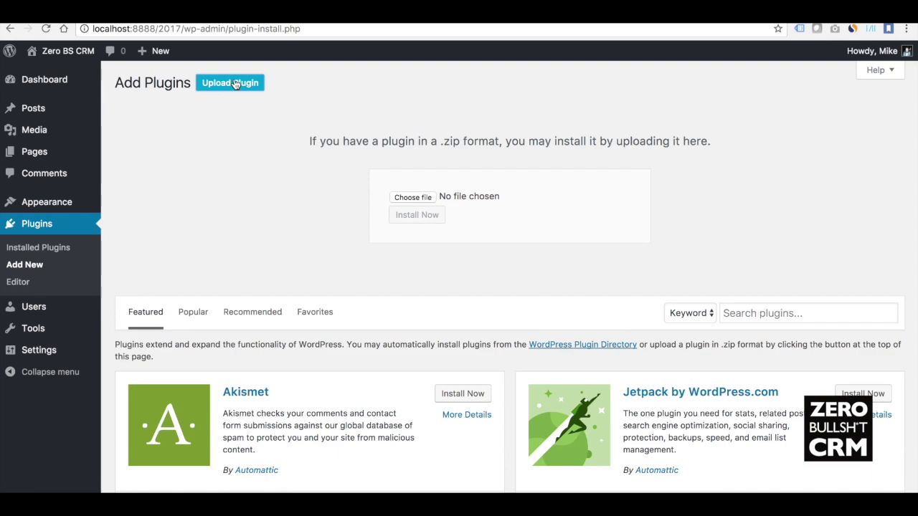
pyautogui.click(413, 200)
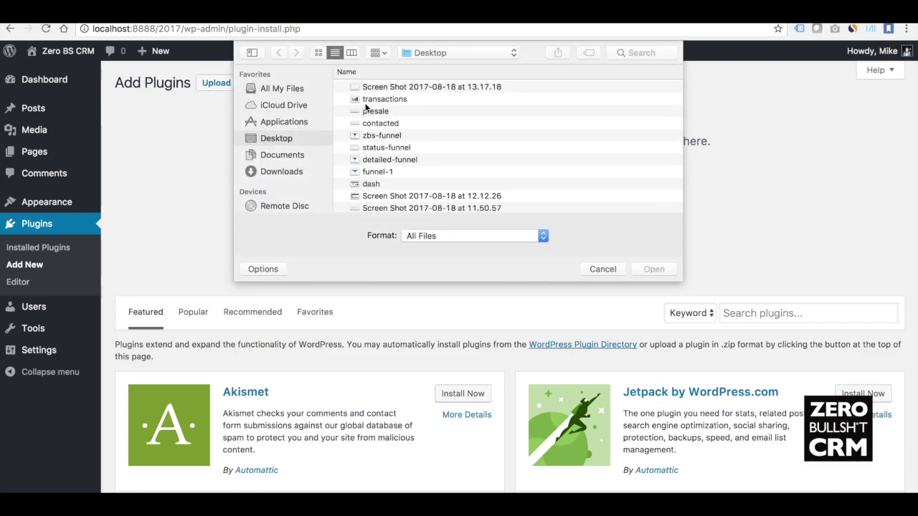
pyautogui.click(281, 172)
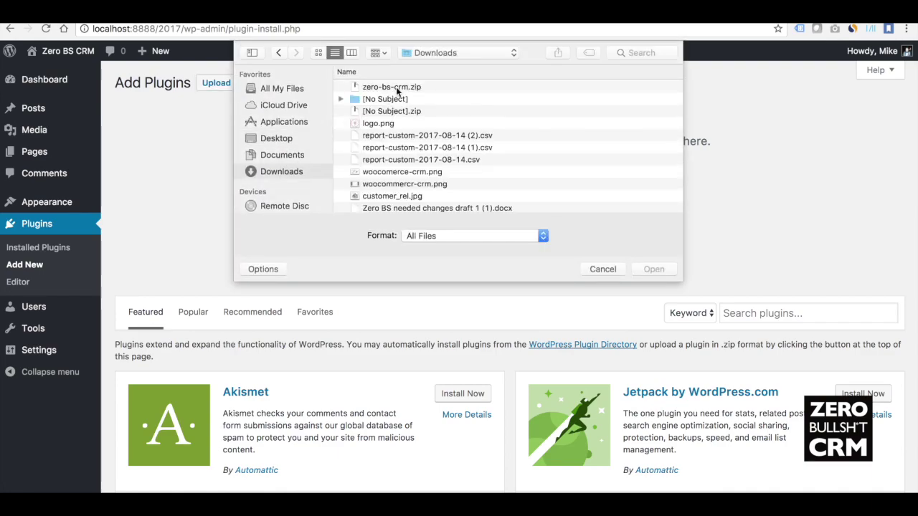
pyautogui.doubleClick(397, 87)
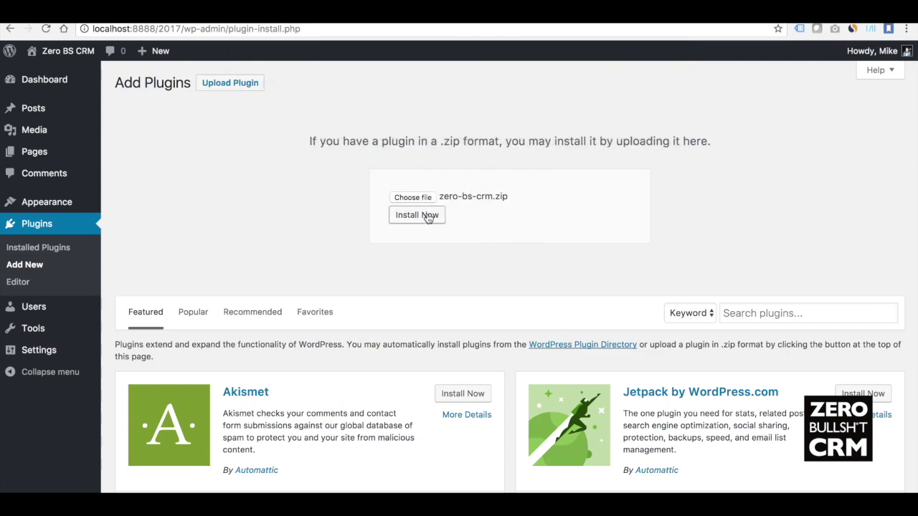
pyautogui.click(425, 215)
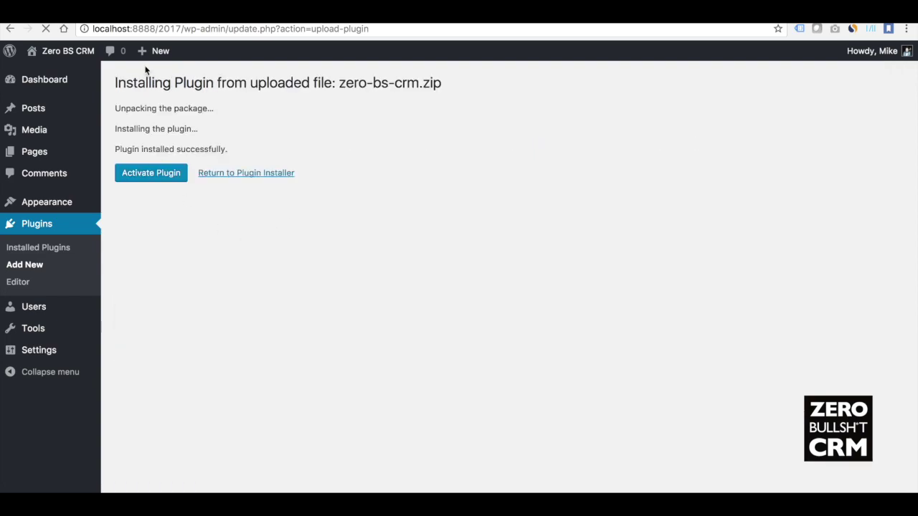
# - Activate the Zero BS CRM plugin to launch its welcome setup wizard
pyautogui.click(151, 176)
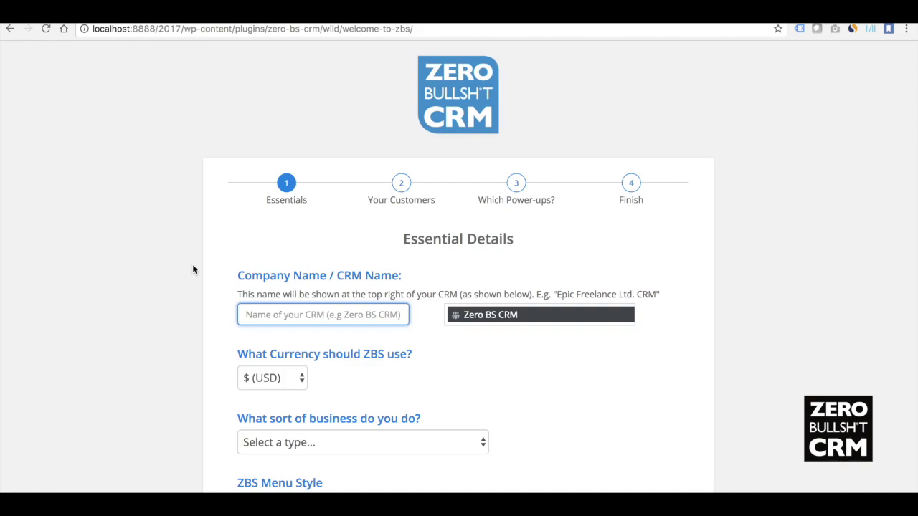
# - Enter the CRM's company name and choose eCommerce (WooCommerce) as the business type
pyautogui.write('Mike CRM')
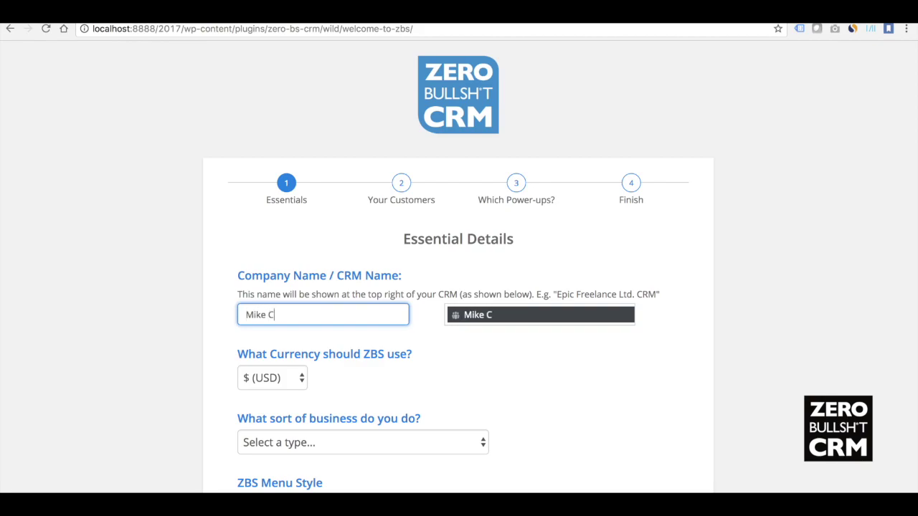
pyautogui.click(202, 302)
pyautogui.scroll(-5, 202, 302)
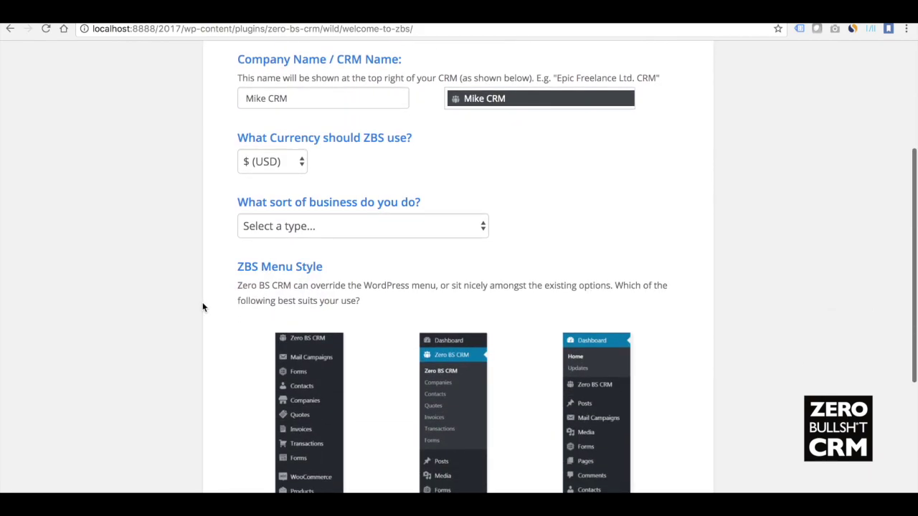
pyautogui.click(431, 226)
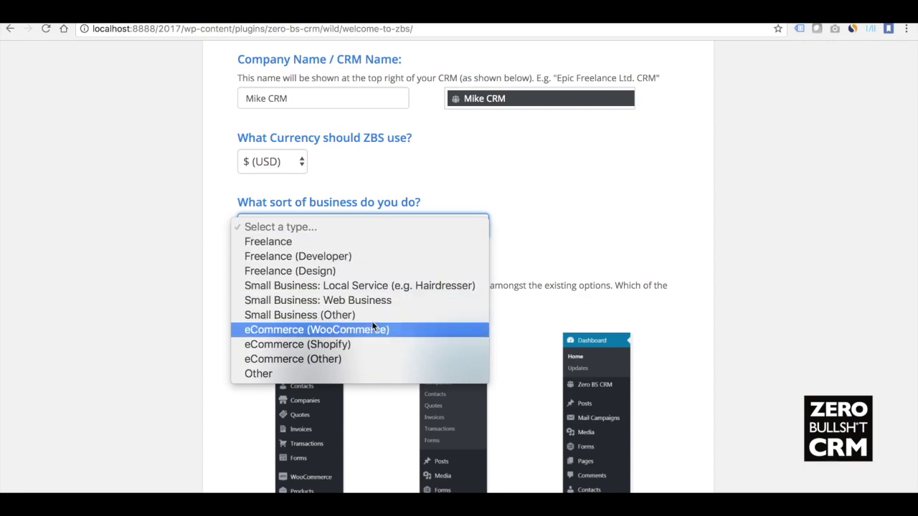
pyautogui.click(403, 328)
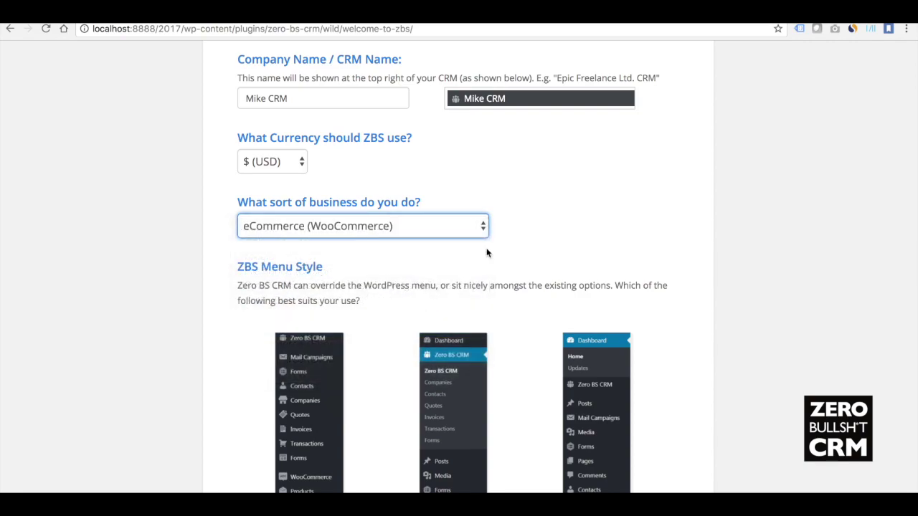
# - Scroll to the ZBS Menu Style options, leaving Zero BS Slimline selected
pyautogui.scroll(-3, 424, 259)
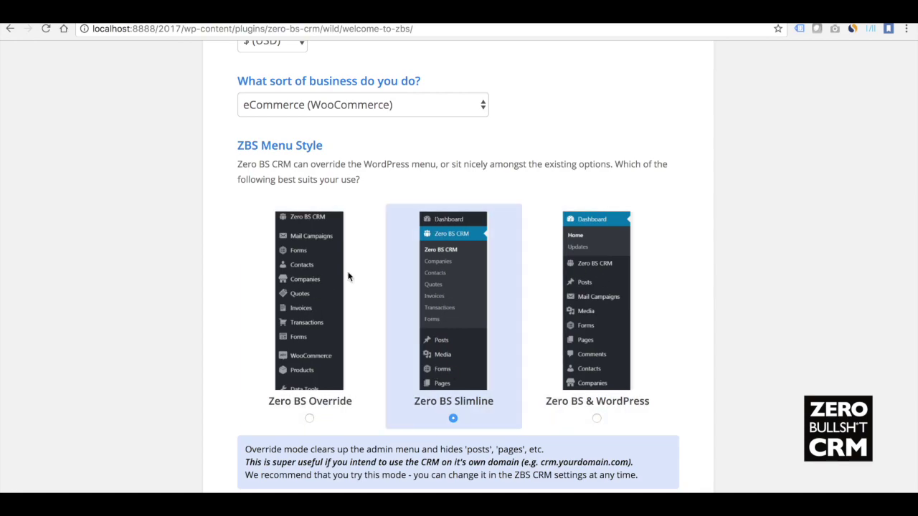
pyautogui.scroll(-3, 554, 259)
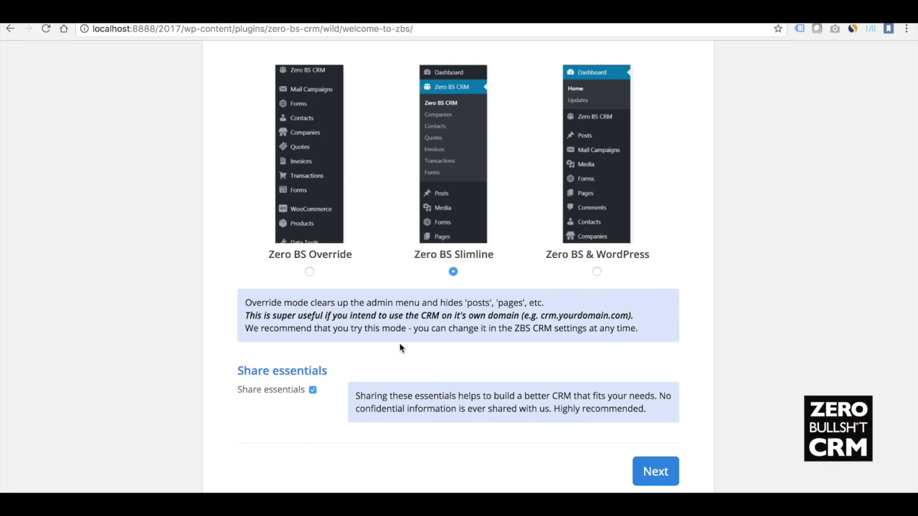
# - Keep Share essentials ticked and move on to the Your Customers step
pyautogui.scroll(1, 380, 257)
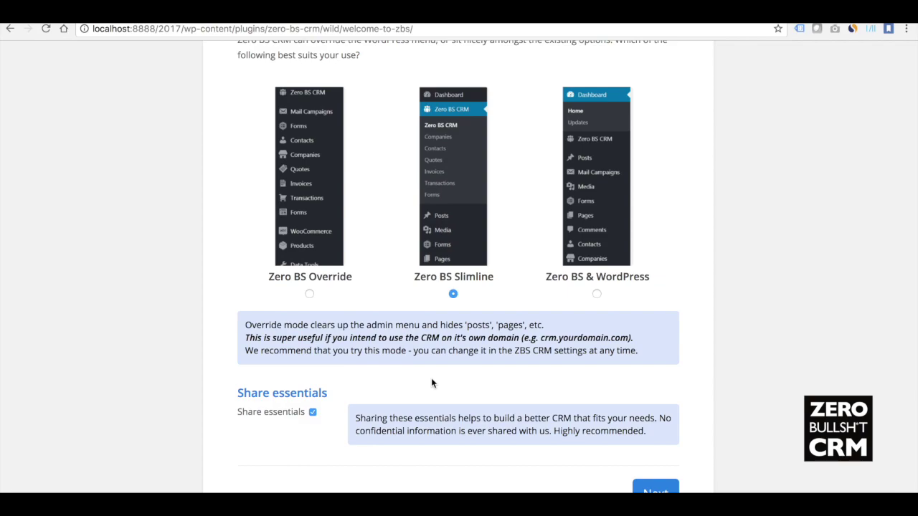
pyautogui.scroll(4, 506, 283)
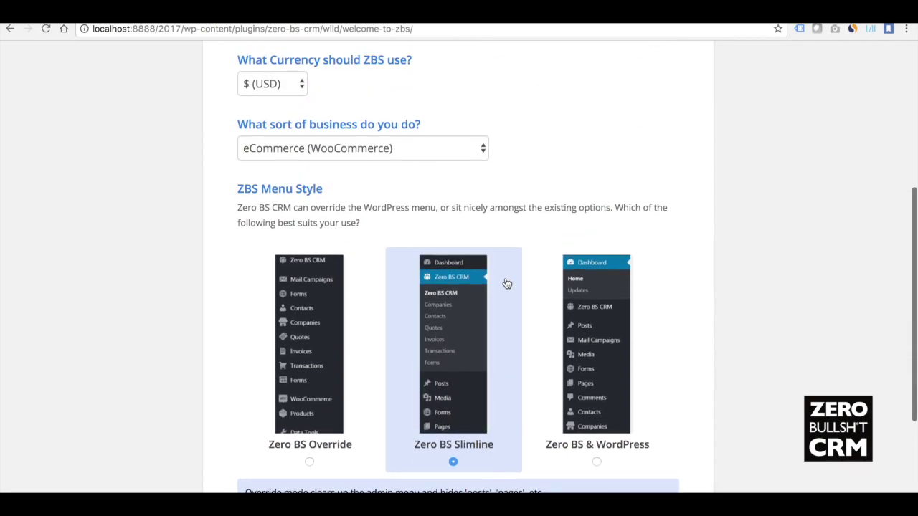
pyautogui.scroll(1, 505, 283)
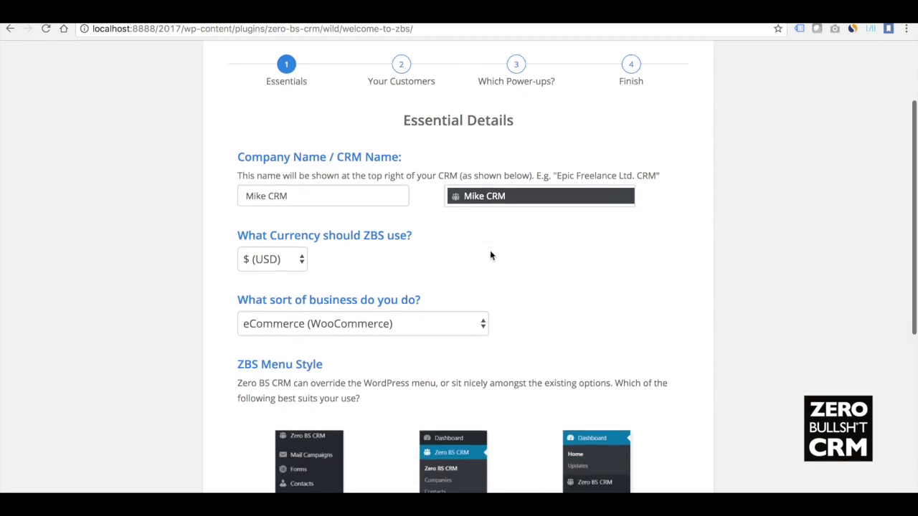
pyautogui.scroll(-5, 492, 256)
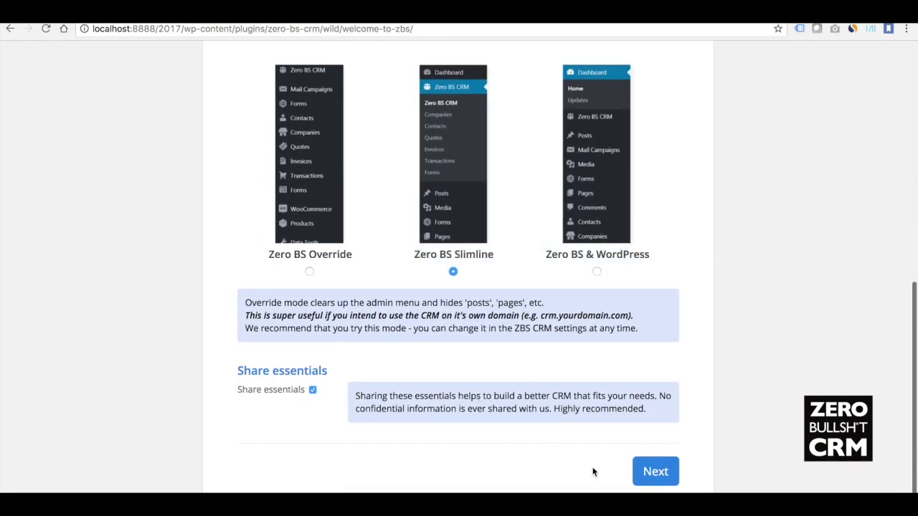
pyautogui.click(635, 472)
# - Skip past the PayPal Sync and Entrepreneur's Bundle offers to the Which Power-ups? step
pyautogui.scroll(10, 520, 373)
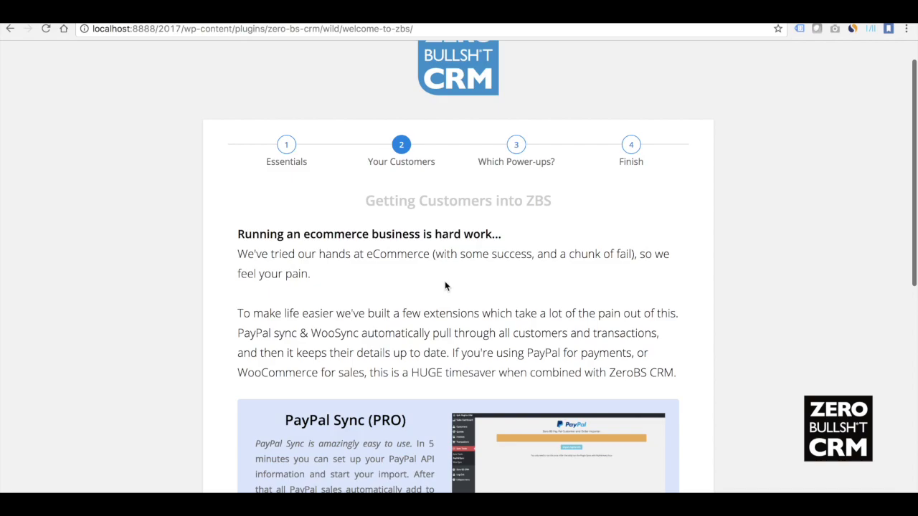
pyautogui.scroll(-10, 398, 289)
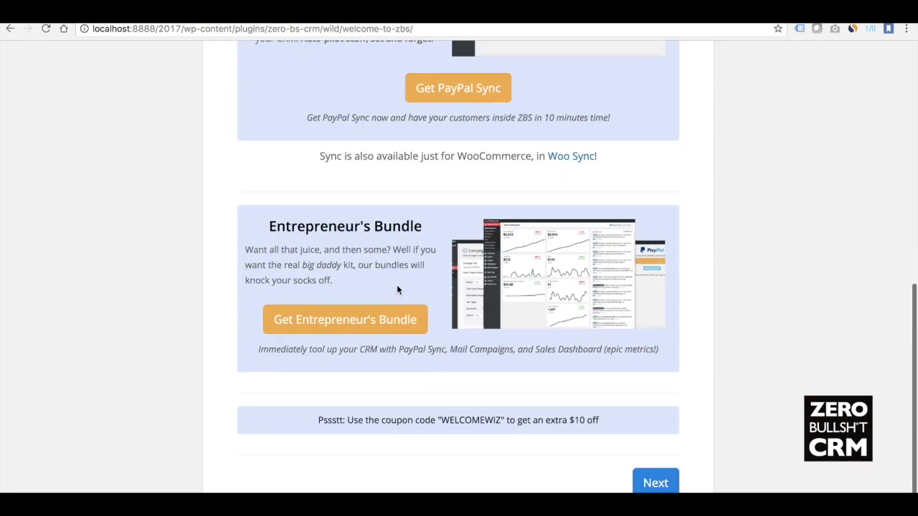
pyautogui.scroll(-1, 462, 393)
pyautogui.scroll(5, 461, 393)
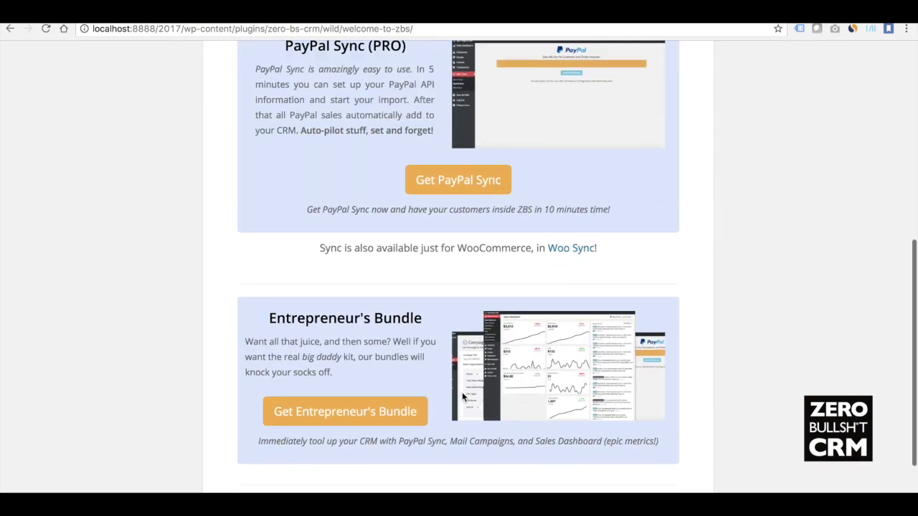
pyautogui.scroll(-3, 462, 393)
pyautogui.scroll(5, 461, 396)
pyautogui.scroll(-4, 461, 398)
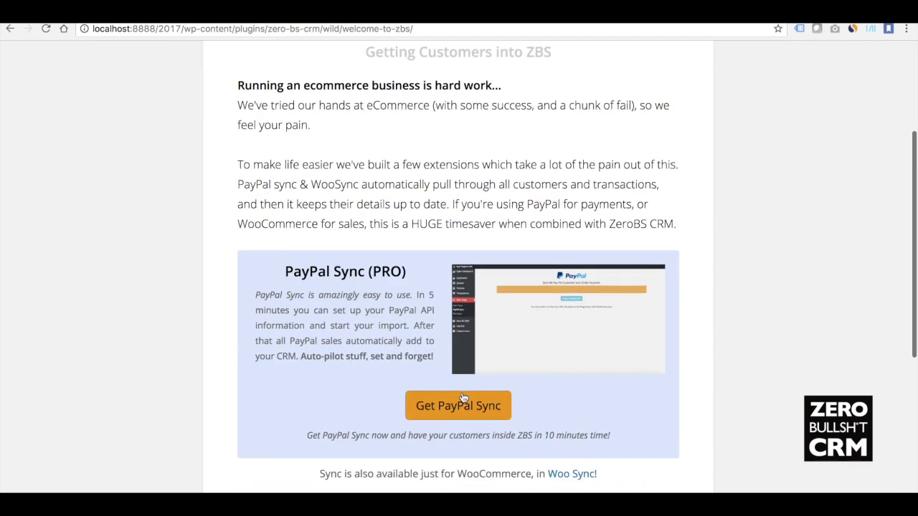
pyautogui.scroll(-4, 459, 384)
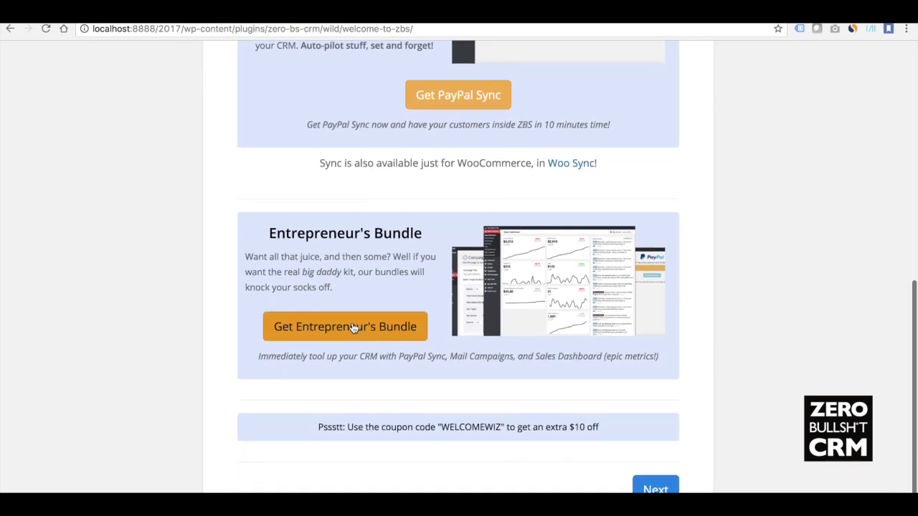
pyautogui.scroll(-1, 516, 384)
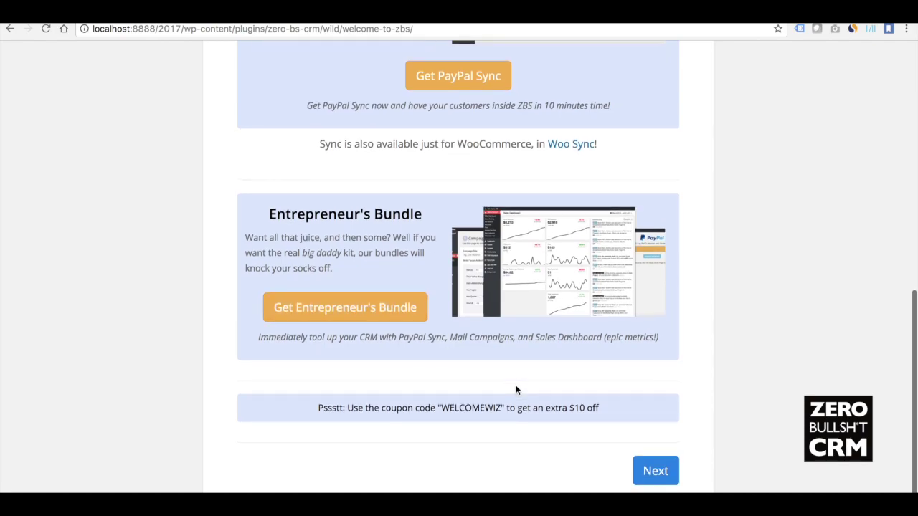
pyautogui.click(655, 471)
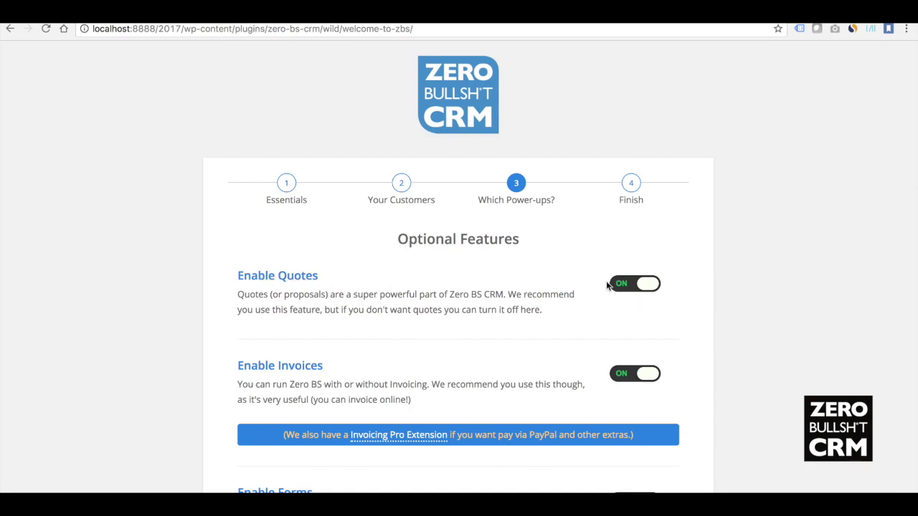
pyautogui.click(645, 285)
pyautogui.click(629, 287)
pyautogui.scroll(-2, 670, 320)
pyautogui.click(642, 240)
pyautogui.click(623, 238)
pyautogui.scroll(-2, 641, 290)
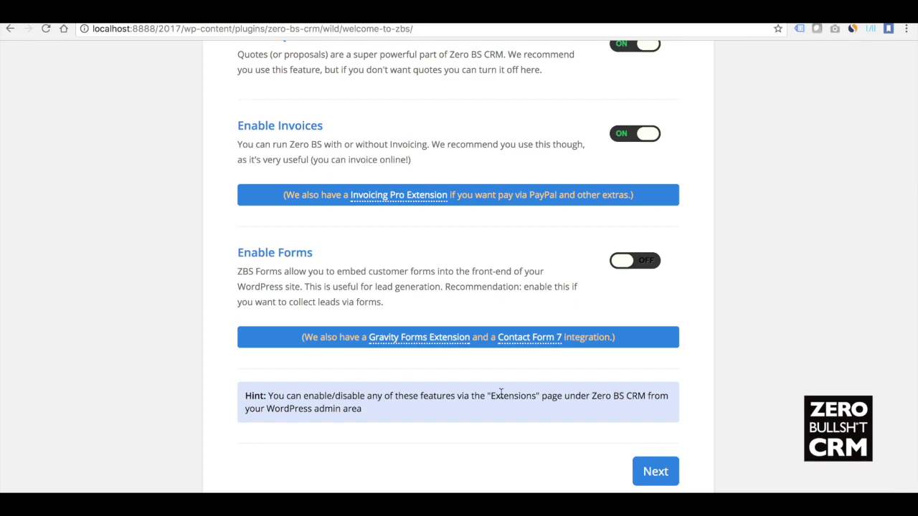
pyautogui.scroll(3, 500, 392)
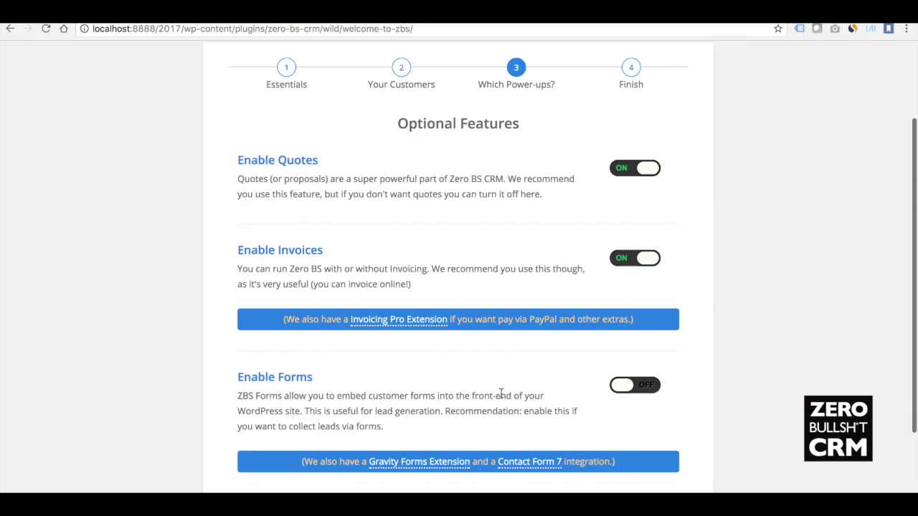
pyautogui.scroll(-3, 501, 391)
pyautogui.click(649, 473)
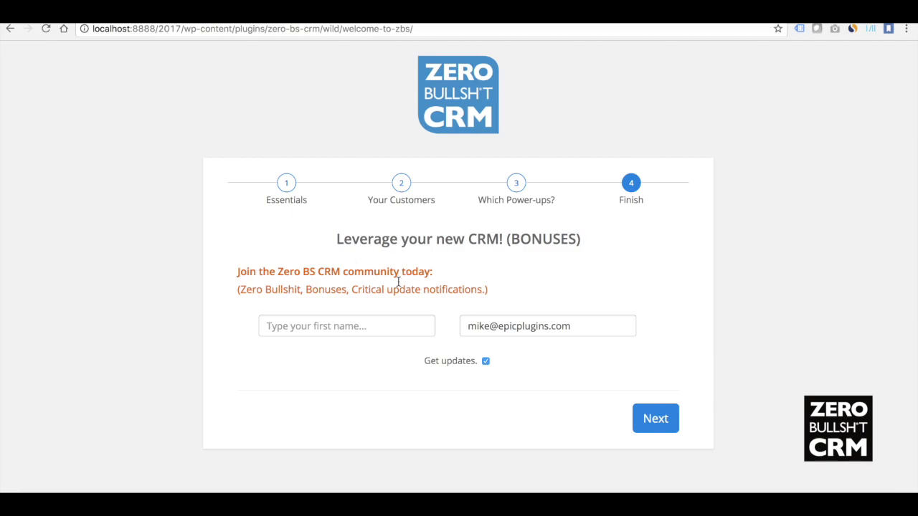
# - Fill in a first name for the community sign-up and submit it to configure the CRM
pyautogui.click(365, 326)
pyautogui.write('Mike')
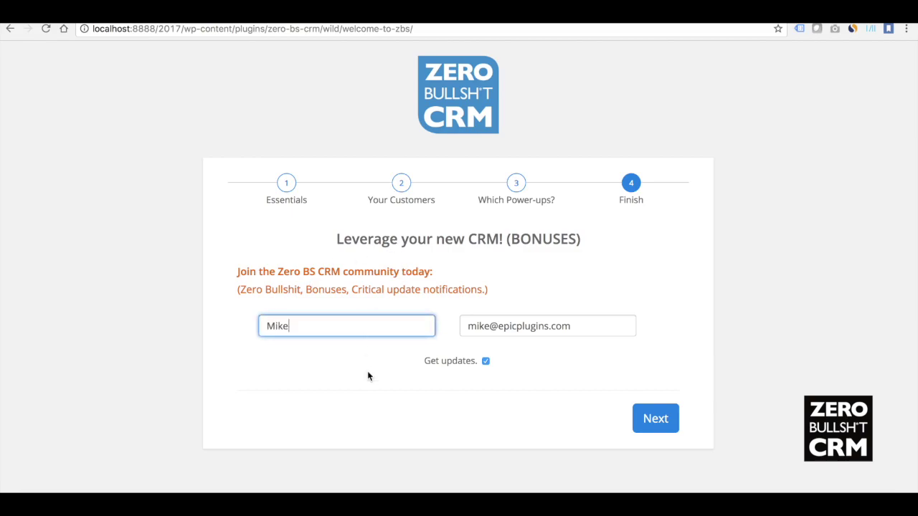
pyautogui.click(368, 387)
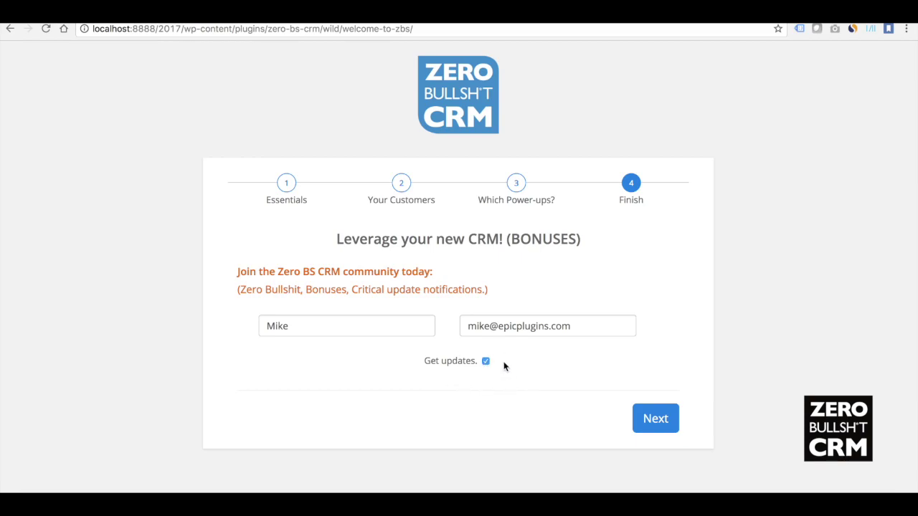
pyautogui.click(670, 417)
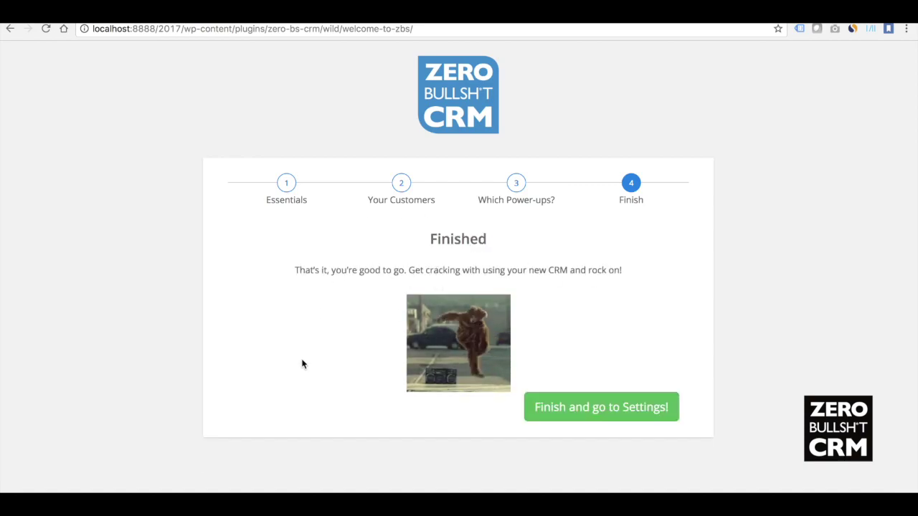
pyautogui.click(600, 415)
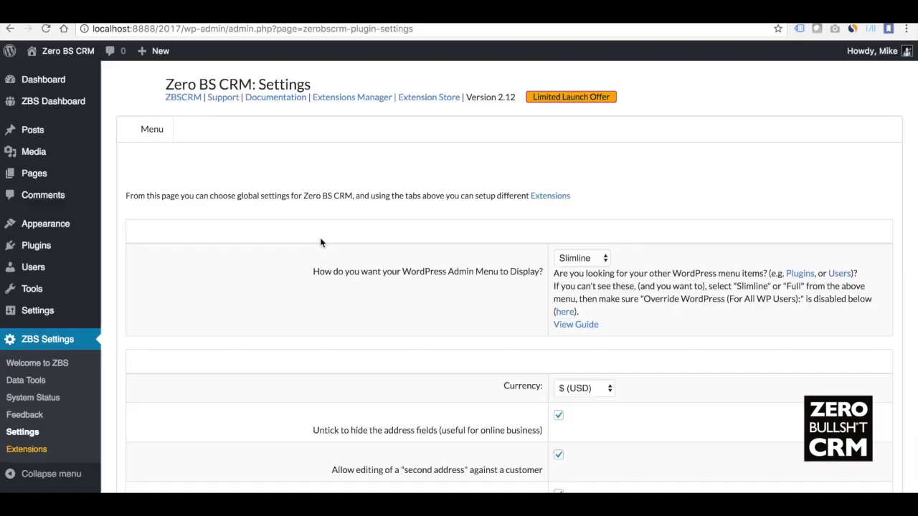
pyautogui.scroll(-5, 299, 228)
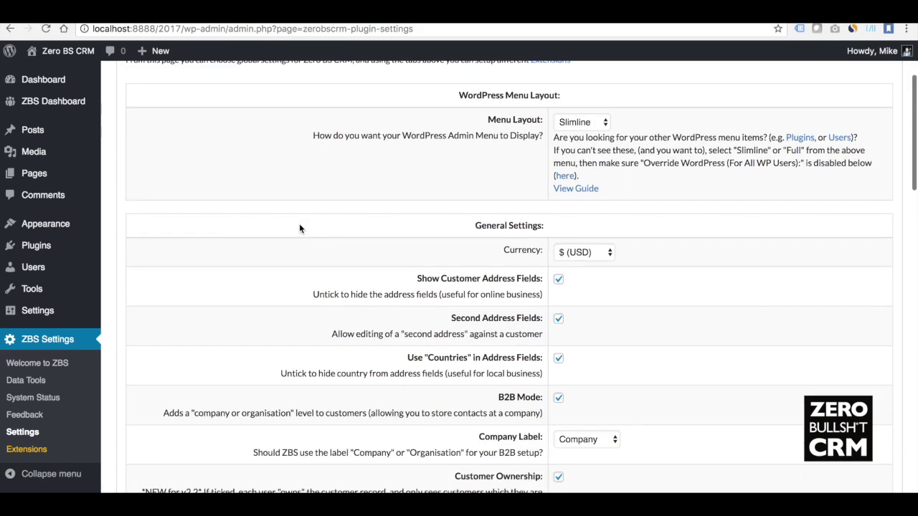
pyautogui.scroll(4, 299, 225)
pyautogui.scroll(-10, 299, 224)
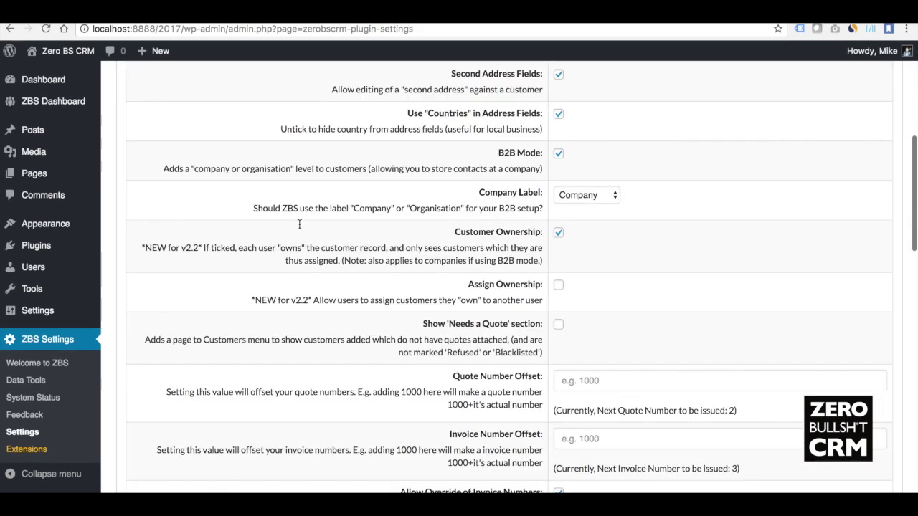
pyautogui.scroll(15, 299, 224)
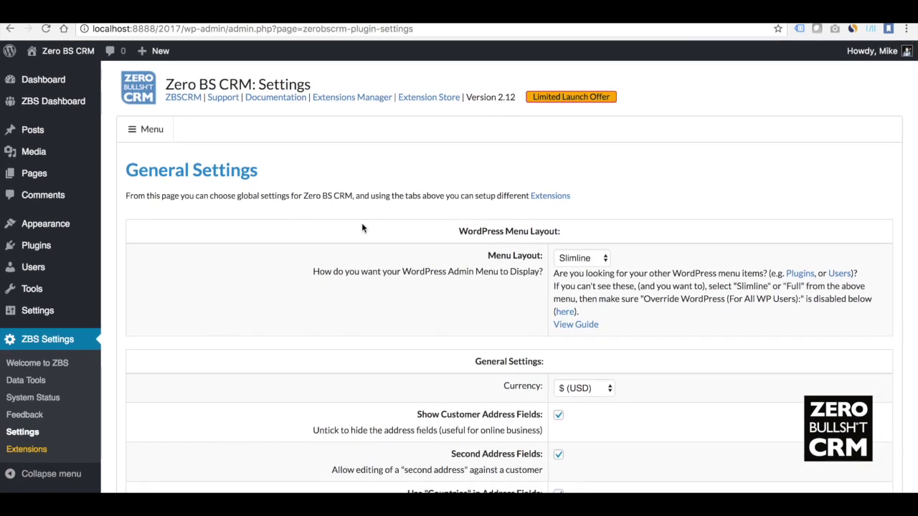
pyautogui.scroll(-15, 362, 226)
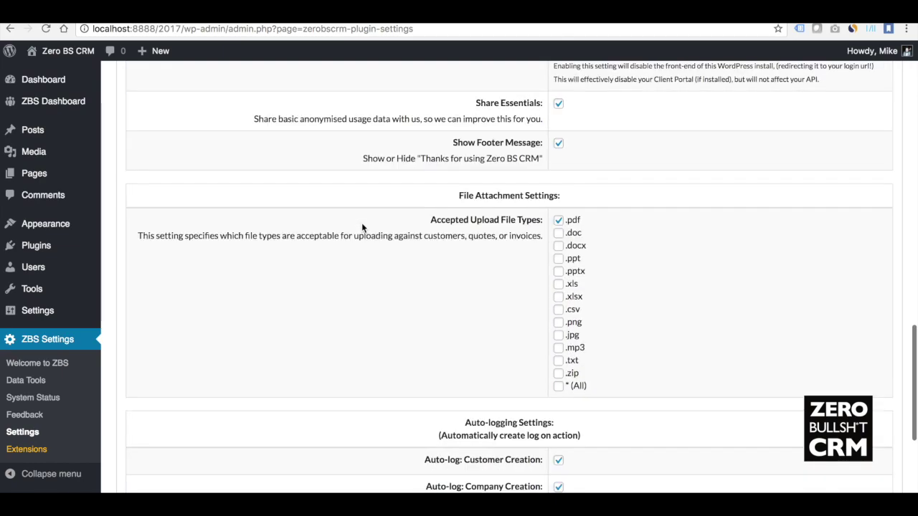
pyautogui.scroll(-5, 362, 222)
pyautogui.scroll(20, 361, 222)
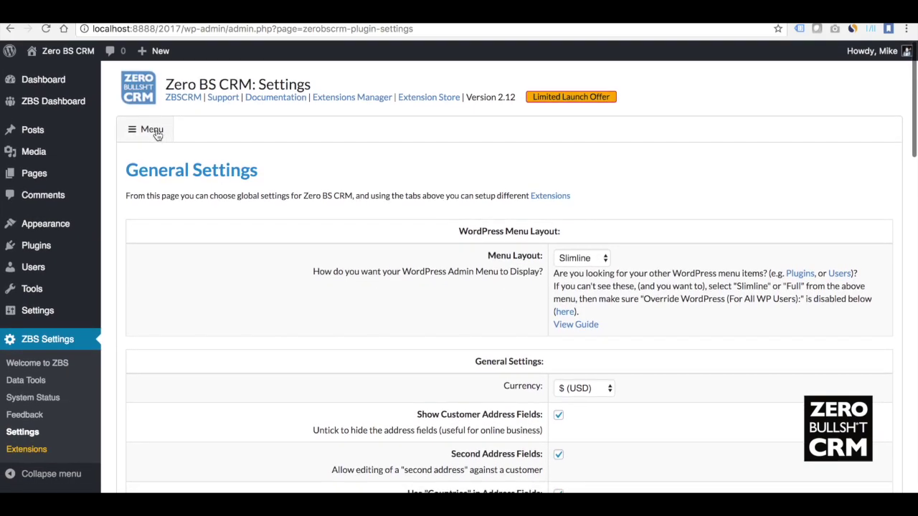
pyautogui.click(156, 132)
# - Open the Custom Fields settings section and review it
pyautogui.click(156, 132)
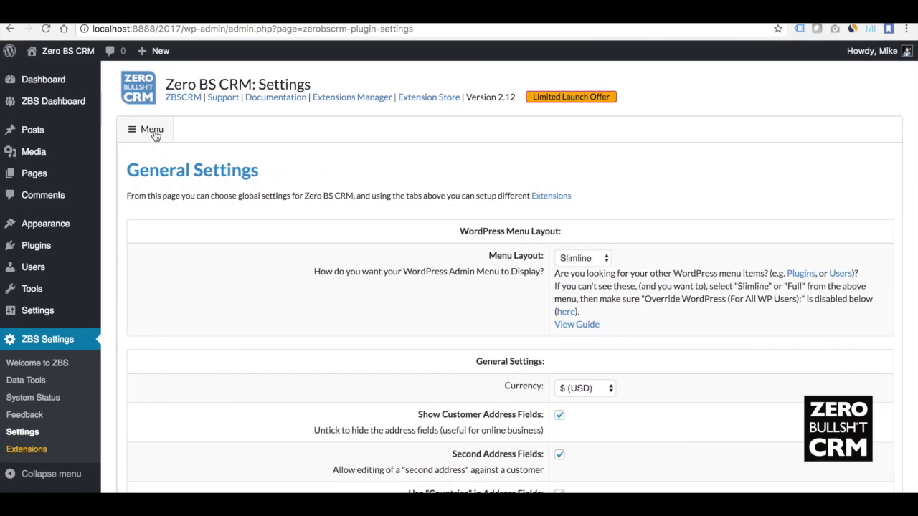
pyautogui.click(152, 134)
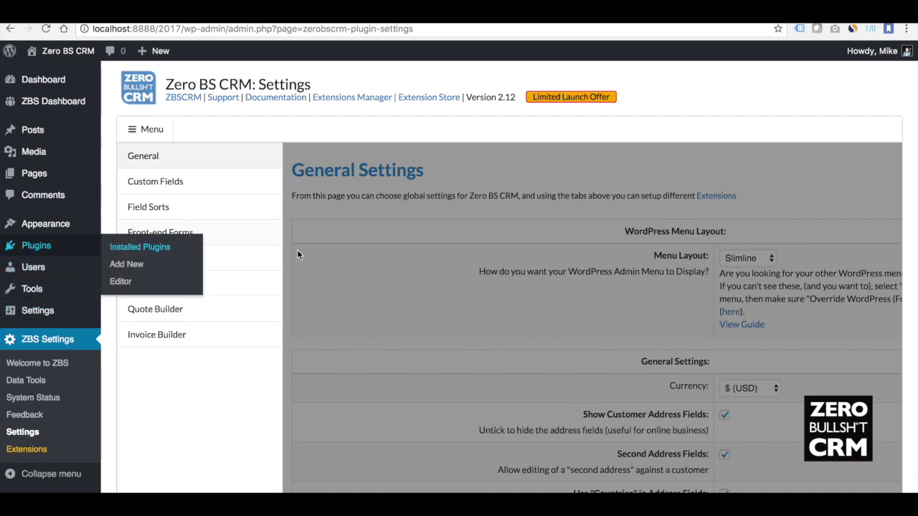
pyautogui.click(217, 187)
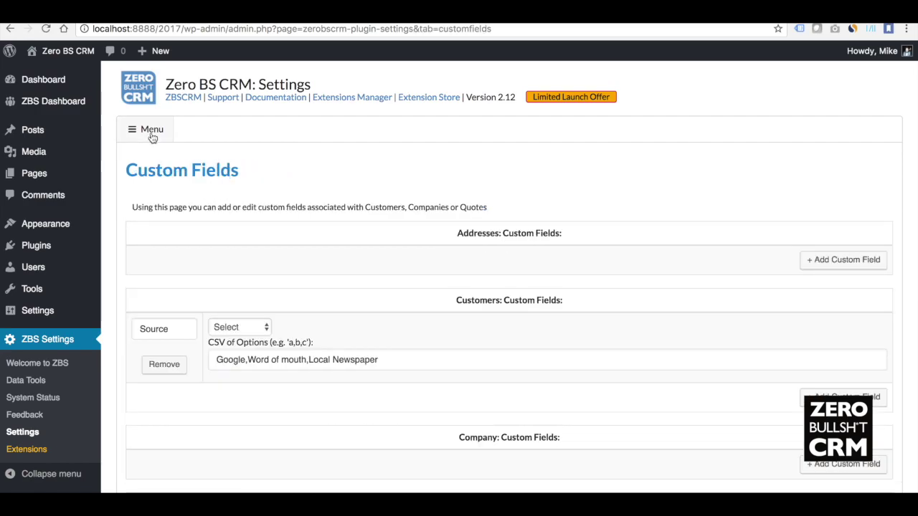
pyautogui.scroll(-10, 222, 216)
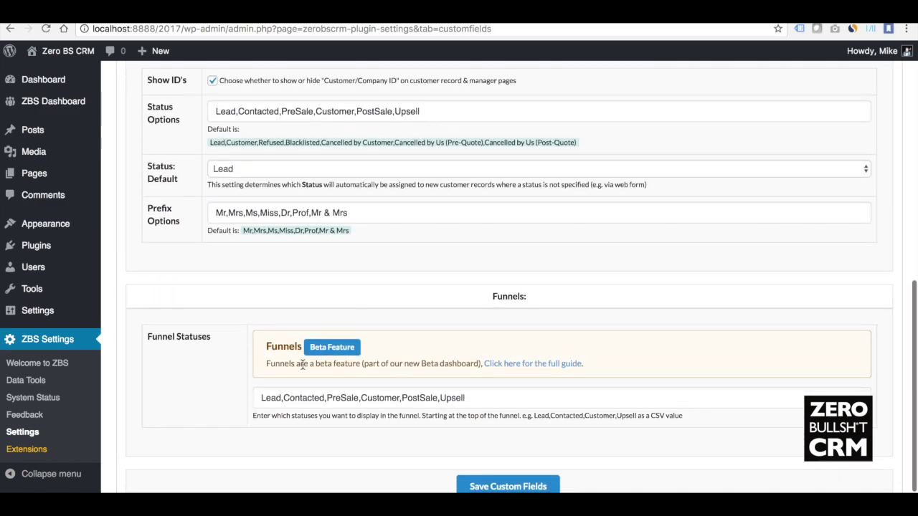
pyautogui.scroll(10, 297, 291)
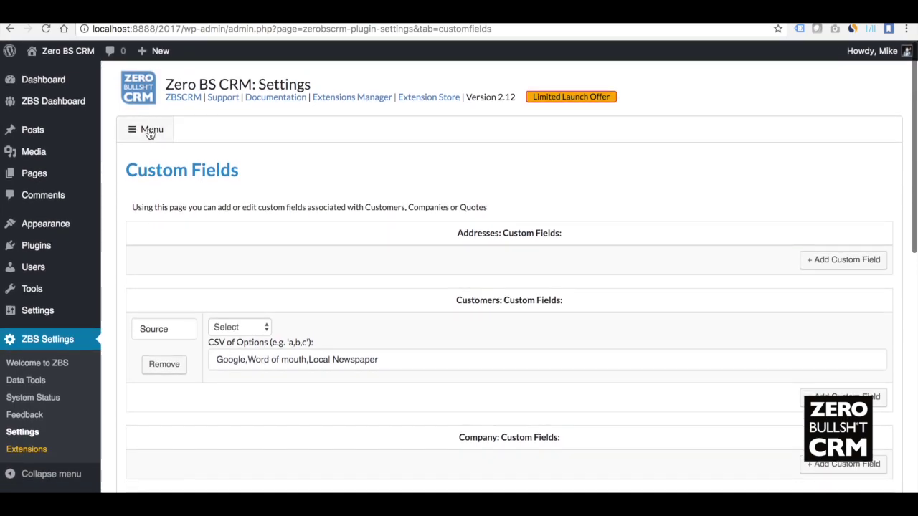
# - Switch to the Field Sorts settings showing the address and customer field order
pyautogui.click(150, 132)
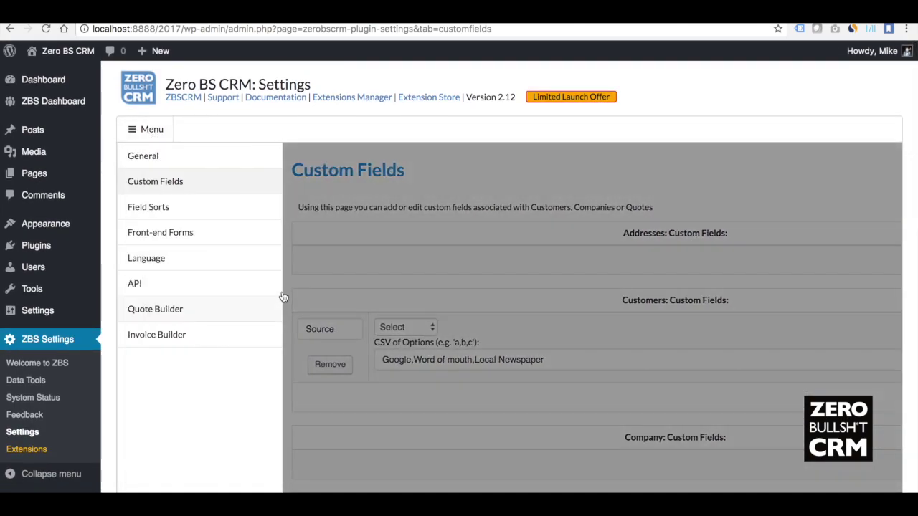
pyautogui.click(175, 214)
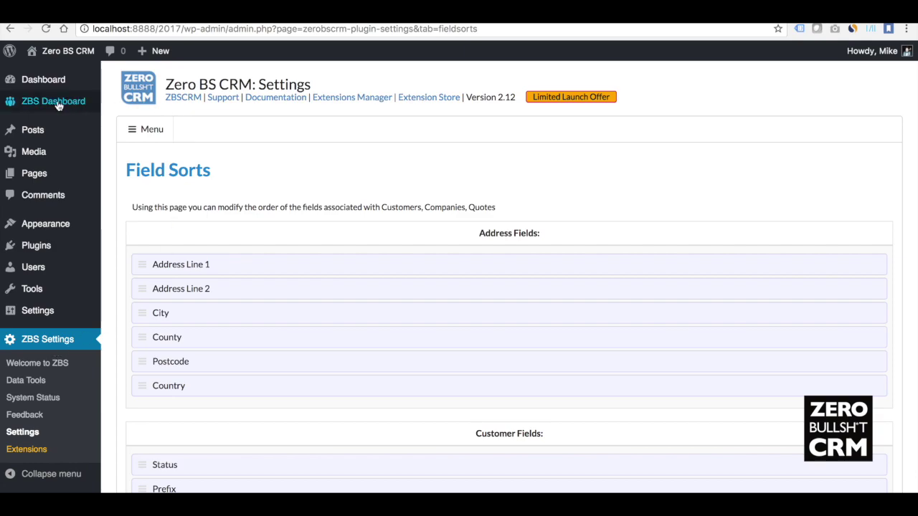
pyautogui.moveTo(58, 105)
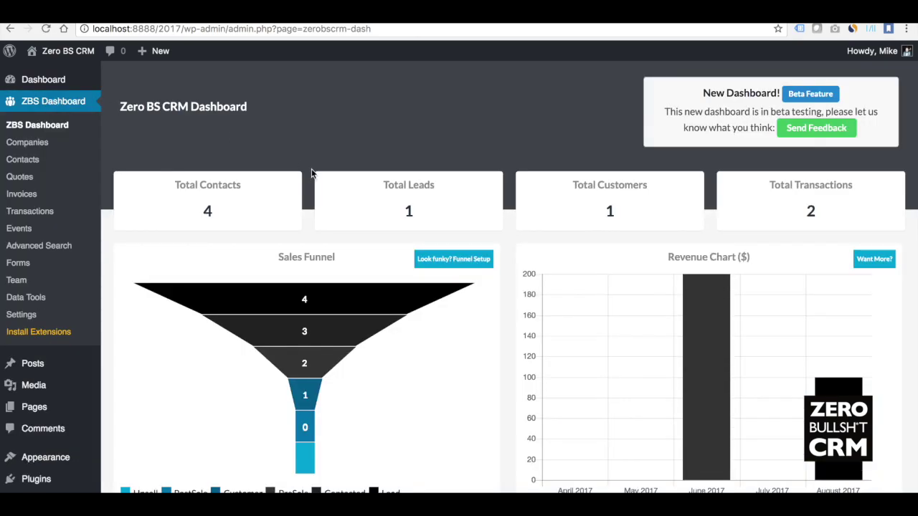
# - Review the ZBS Dashboard's contact totals, sales funnel and revenue chart, then go to Contacts
pyautogui.scroll(-4, 324, 194)
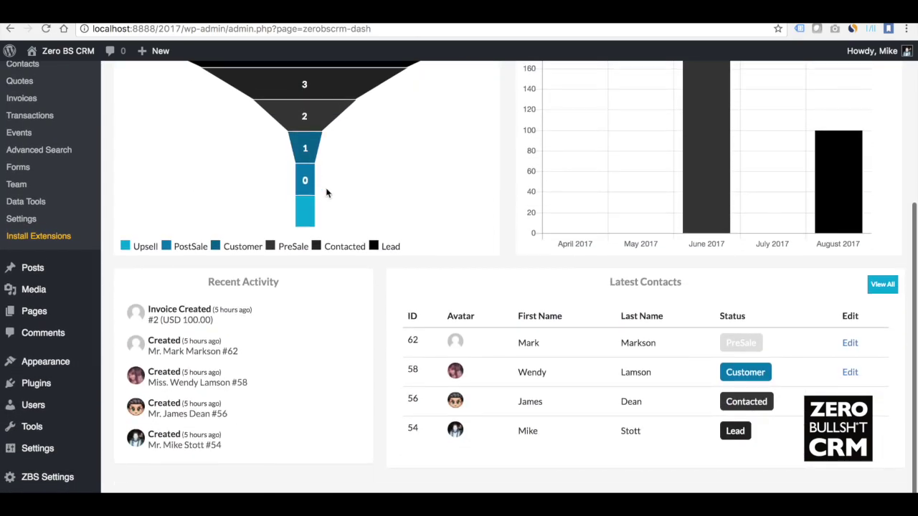
pyautogui.scroll(5, 326, 192)
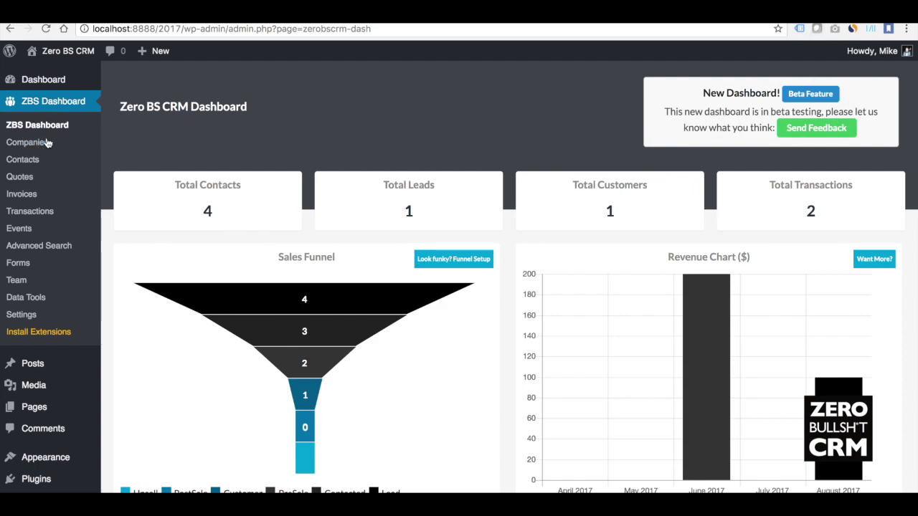
pyautogui.scroll(-3, 396, 158)
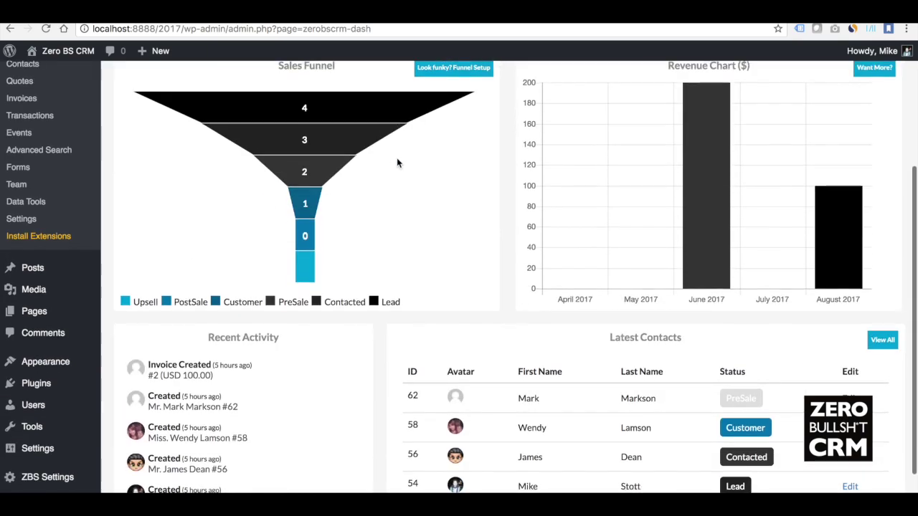
pyautogui.scroll(3, 396, 158)
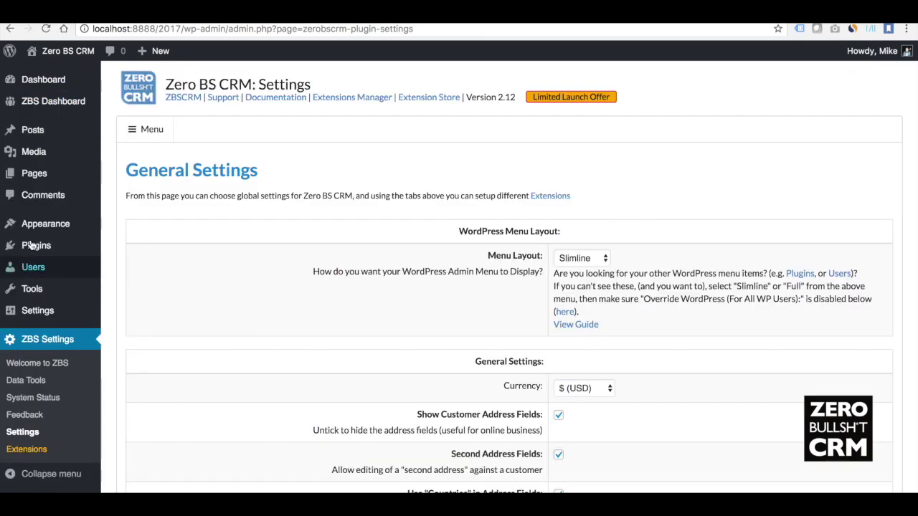
pyautogui.scroll(-3, 205, 228)
pyautogui.scroll(3, 205, 228)
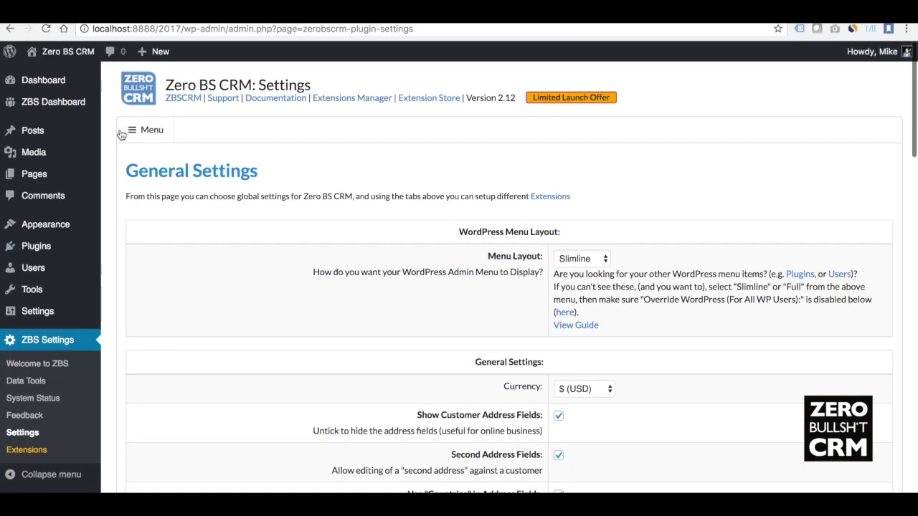
pyautogui.click(41, 102)
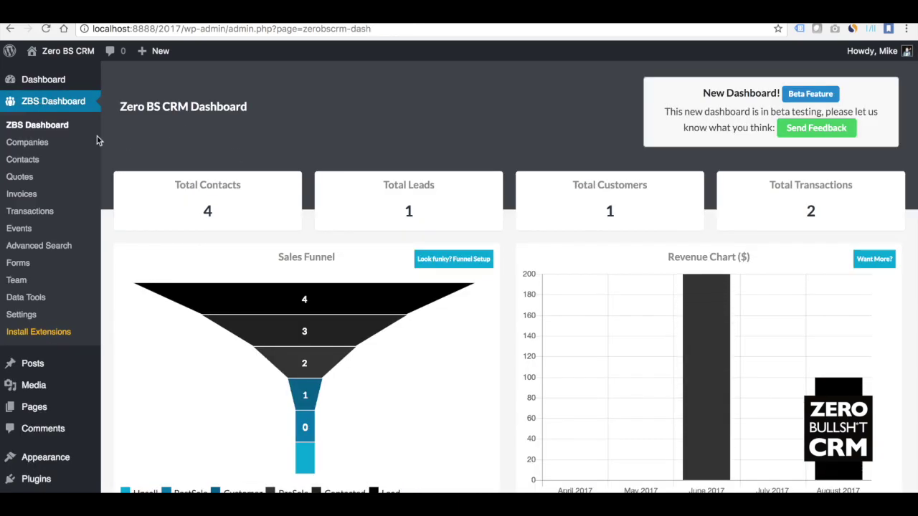
pyautogui.click(38, 166)
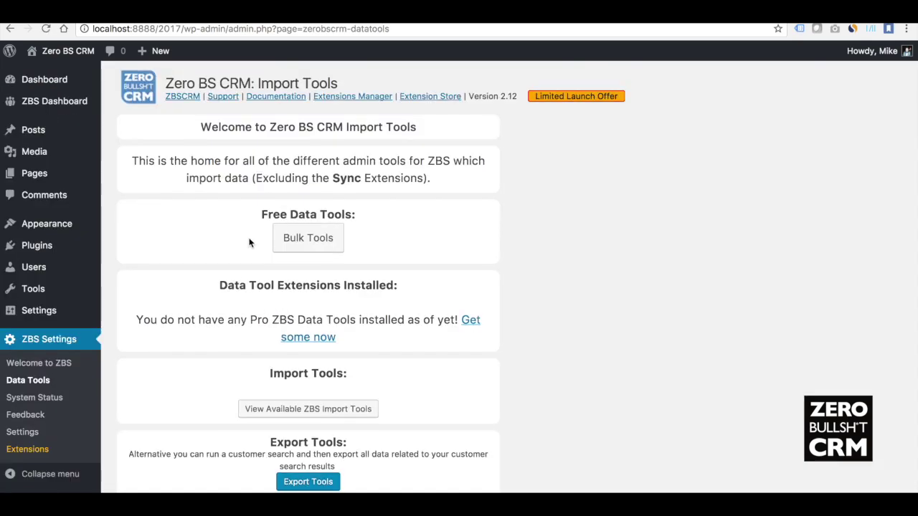
# - Review the Import Tools page and view the available import tools online
pyautogui.scroll(-1, 250, 242)
pyautogui.scroll(1, 250, 242)
pyautogui.scroll(-1, 250, 243)
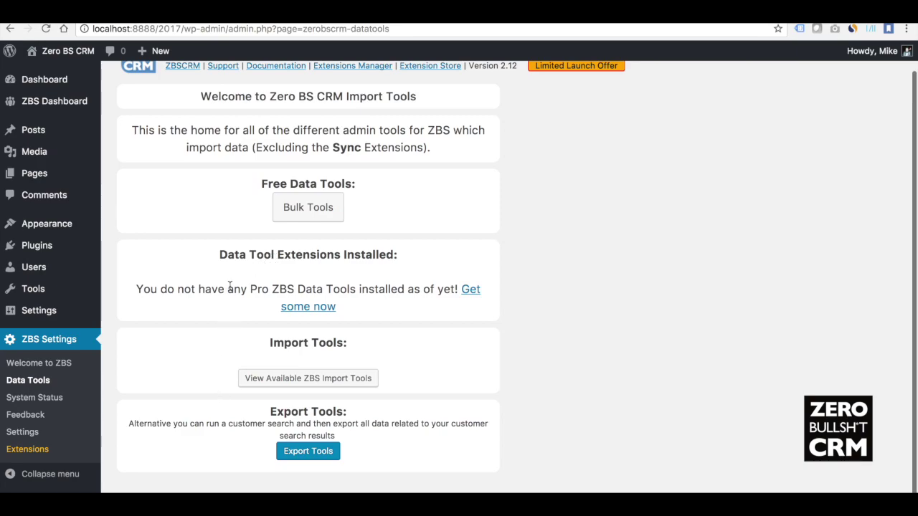
pyautogui.click(310, 378)
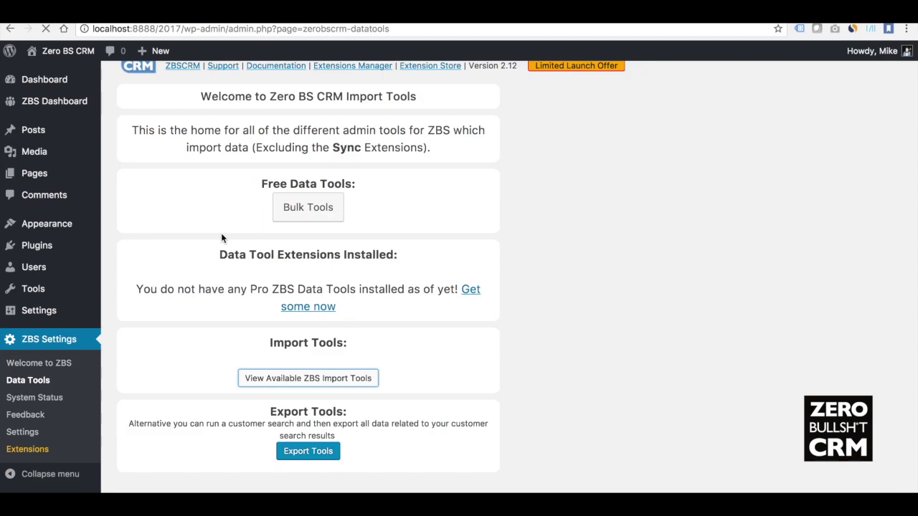
pyautogui.scroll(-6, 232, 211)
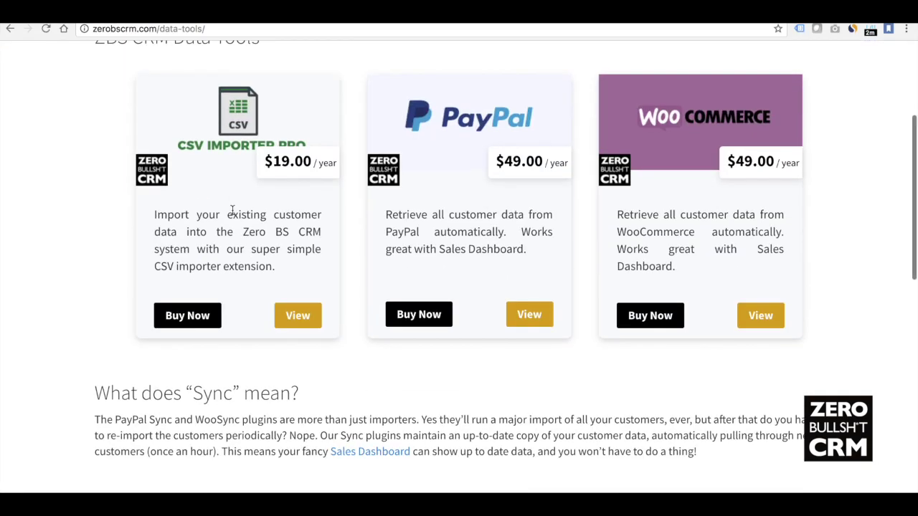
pyautogui.scroll(6, 232, 210)
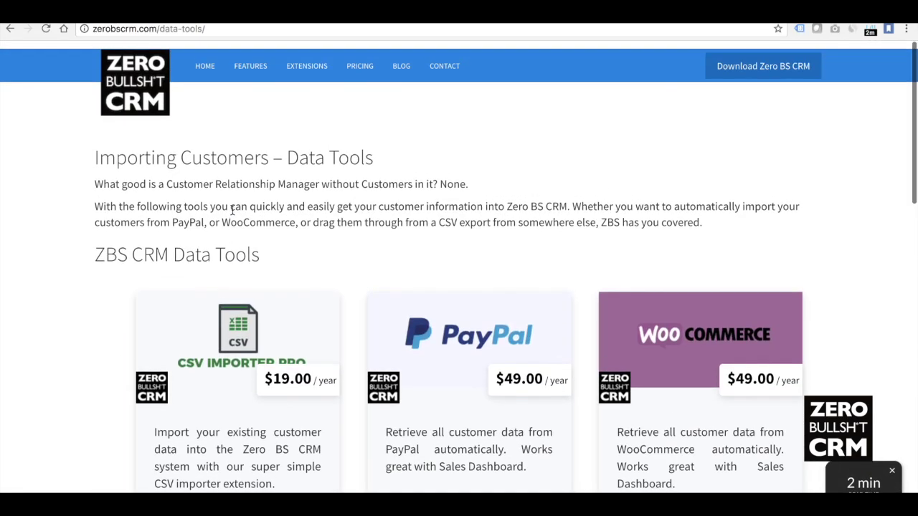
pyautogui.click(10, 29)
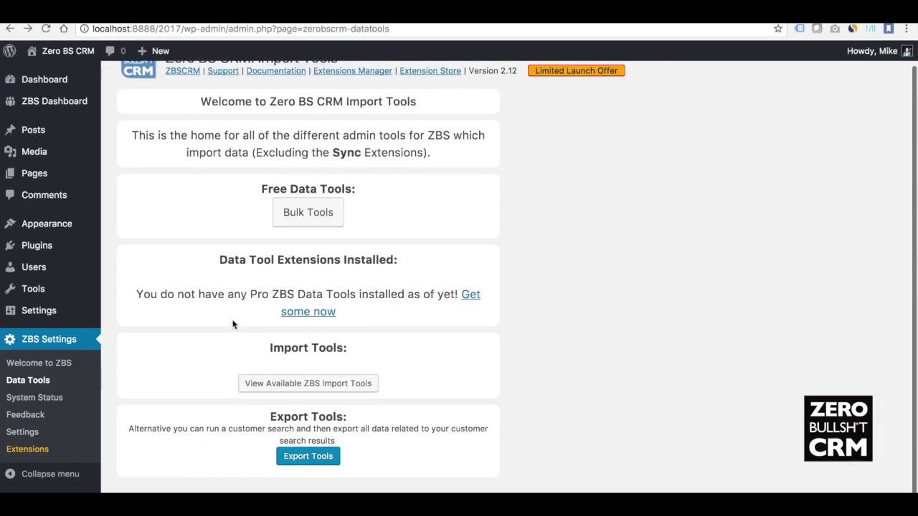
# - Look over the customer export fields in Export Tools, then return to the ZBS Dashboard
pyautogui.scroll(1, 231, 319)
pyautogui.scroll(-1, 231, 319)
pyautogui.click(307, 452)
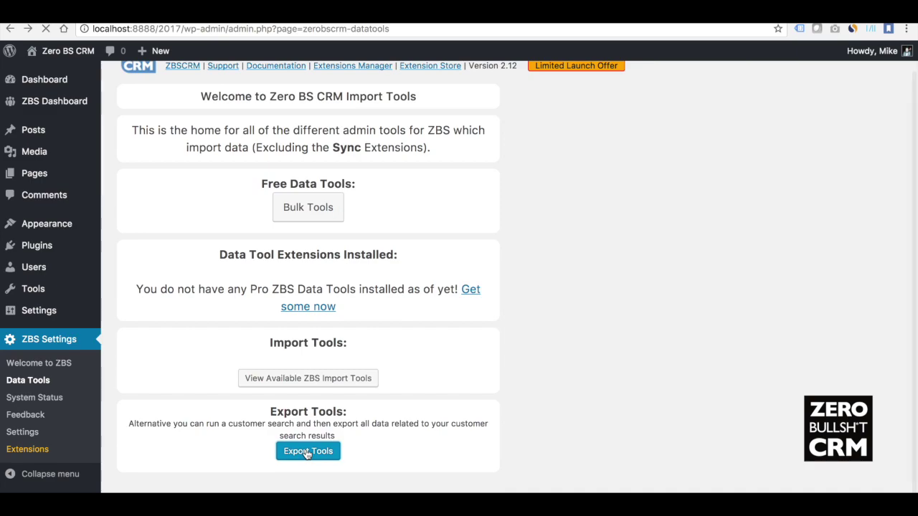
pyautogui.scroll(-2, 258, 291)
pyautogui.scroll(2, 258, 294)
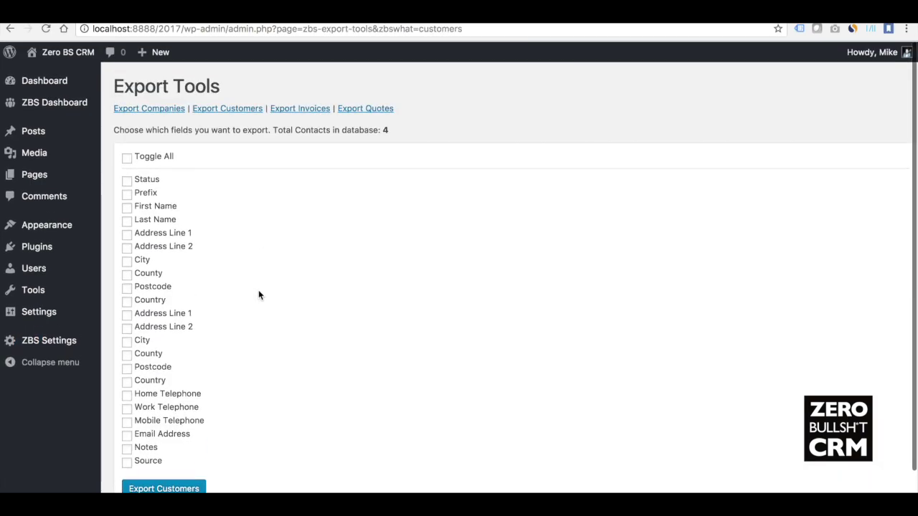
pyautogui.click(76, 104)
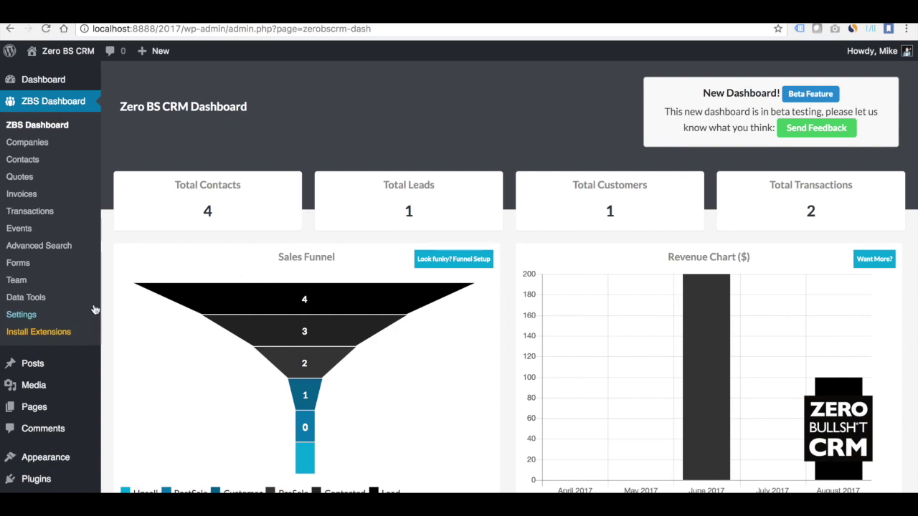
# - Browse the ZBS Extensions hub and launch the online store with the Shop Extensions button
pyautogui.scroll(-10, 151, 285)
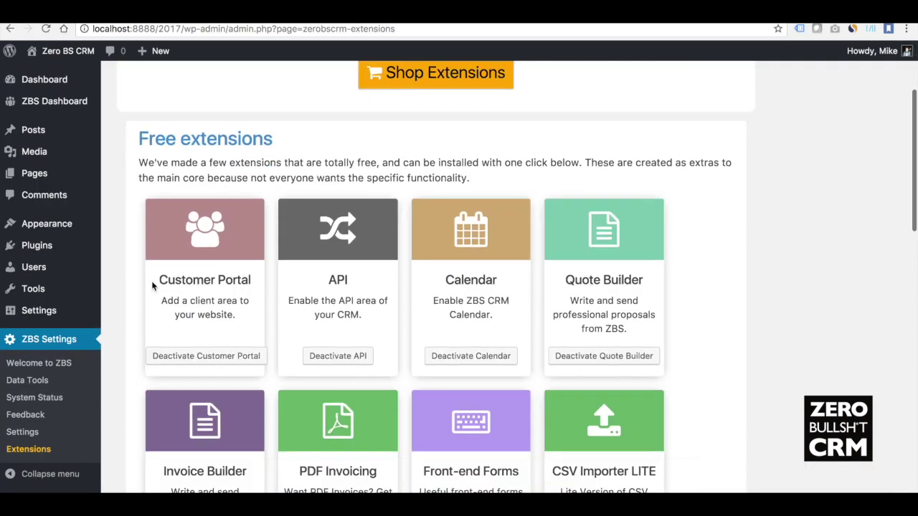
pyautogui.scroll(7, 151, 285)
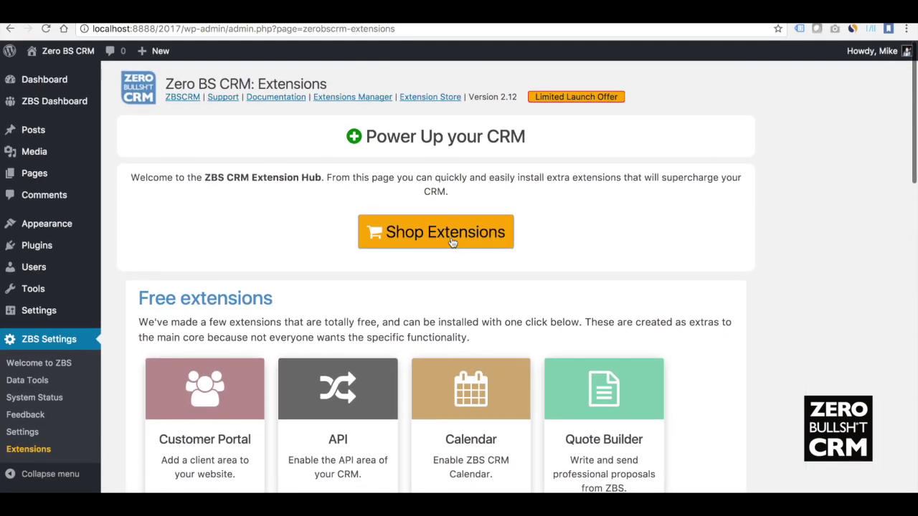
pyautogui.scroll(-3, 365, 289)
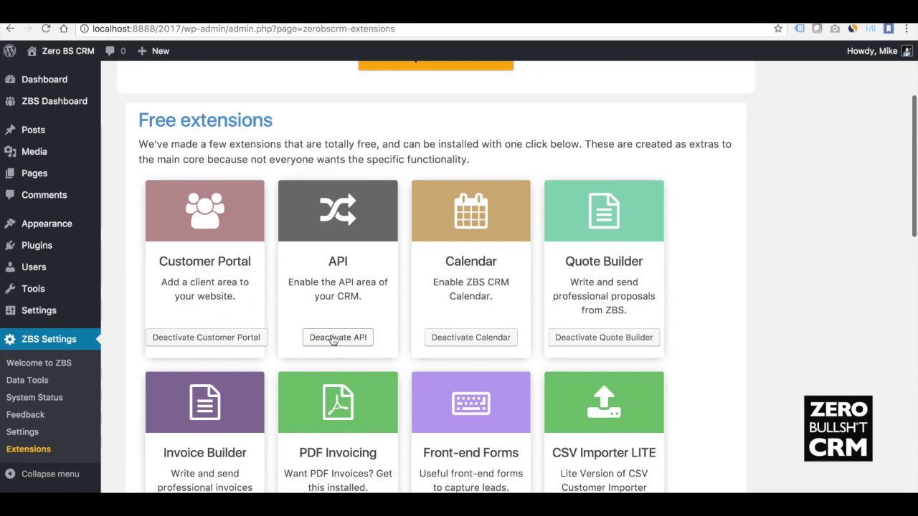
pyautogui.scroll(-3, 329, 312)
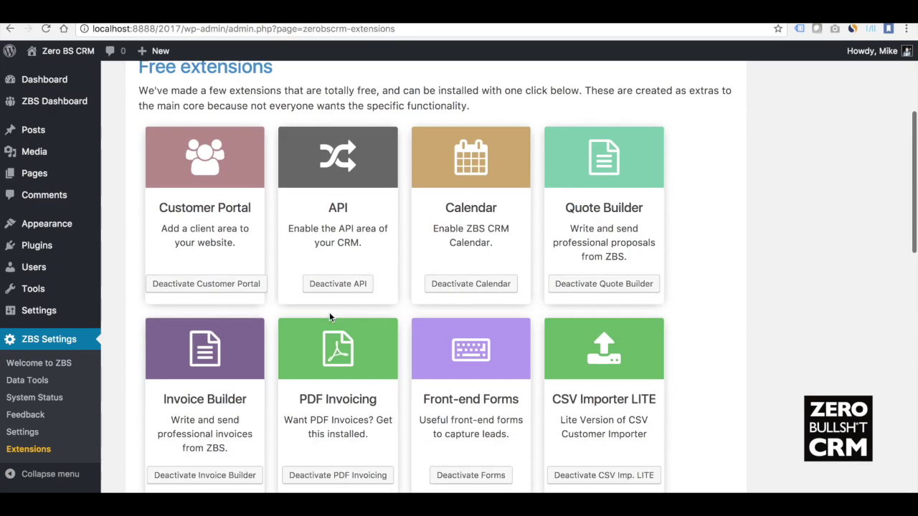
pyautogui.scroll(8, 329, 317)
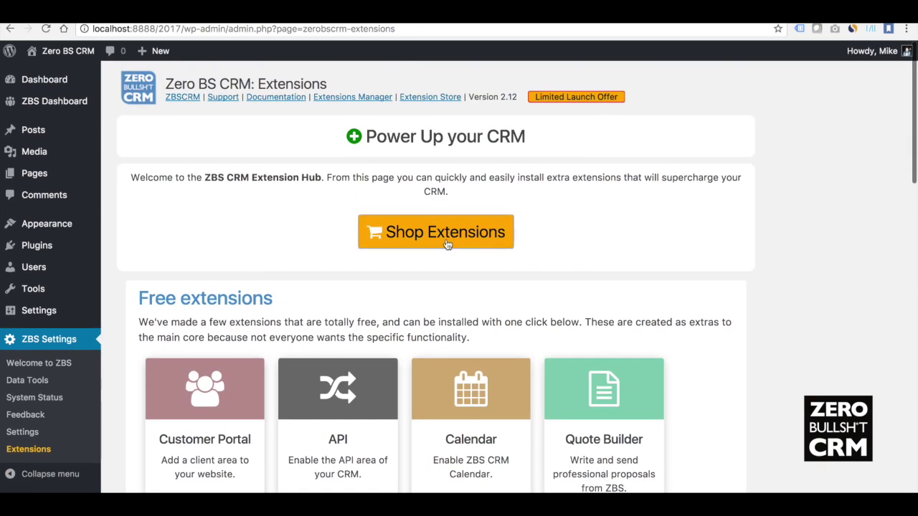
pyautogui.click(459, 234)
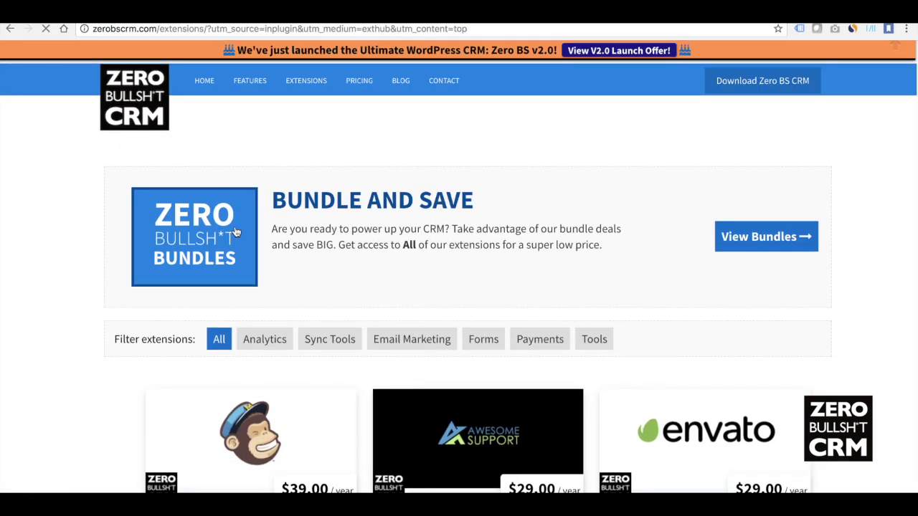
# - Scroll through the extension cards, such as Groove, Stripe, Mail Campaigns and Sales Dashboard, priced $19–$129 yearly
pyautogui.scroll(-5, 308, 223)
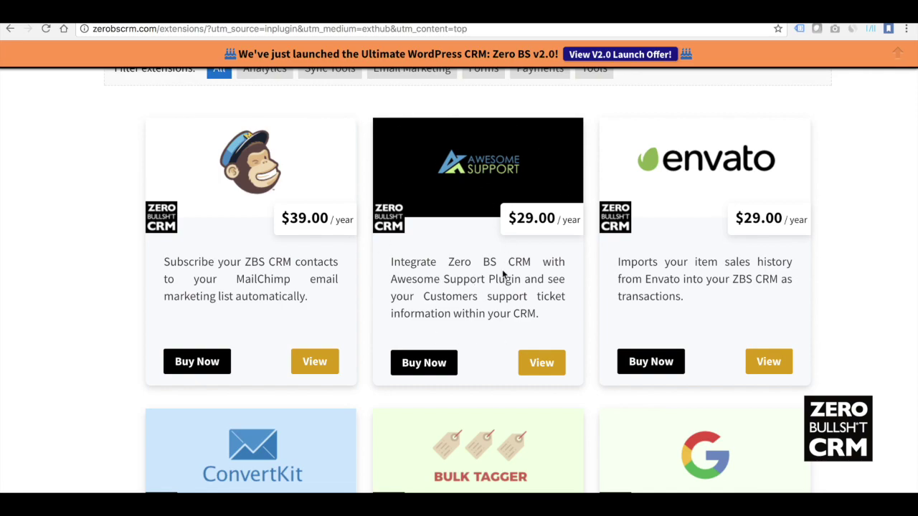
pyautogui.scroll(1, 503, 275)
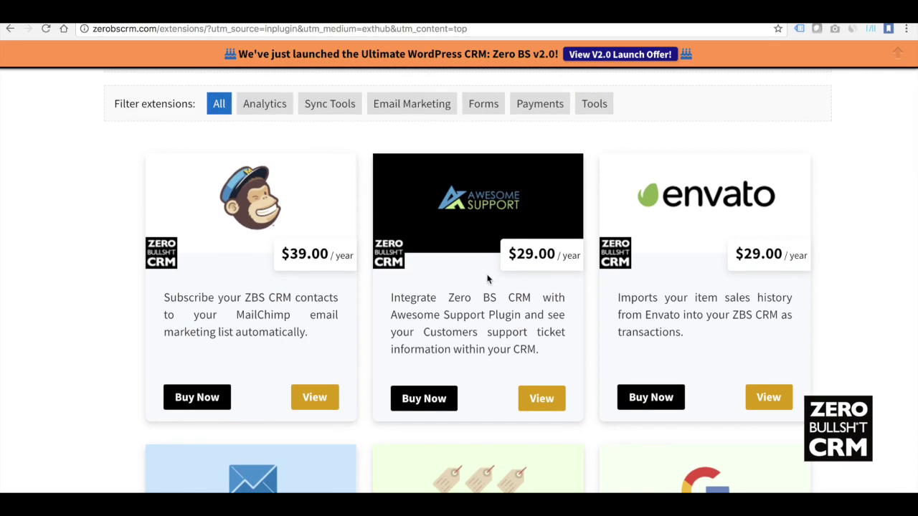
pyautogui.scroll(-5, 486, 278)
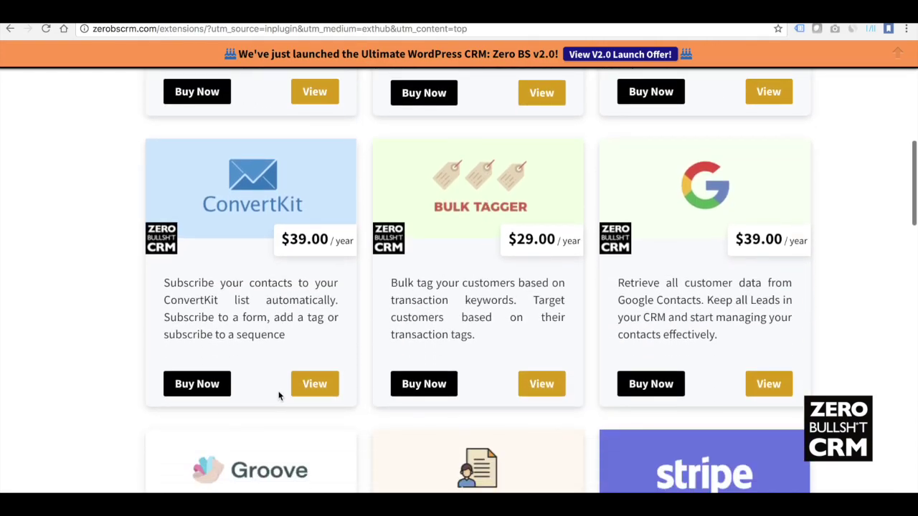
pyautogui.scroll(-4, 228, 225)
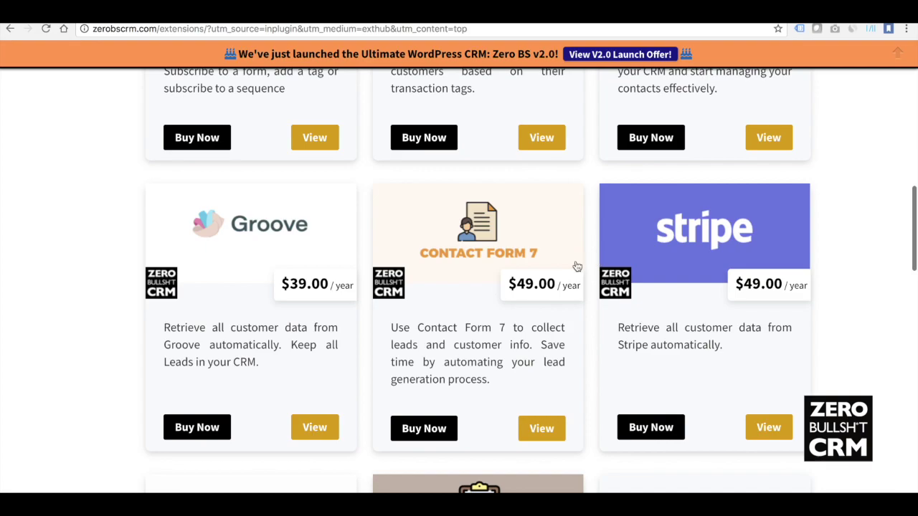
pyautogui.scroll(-7, 576, 266)
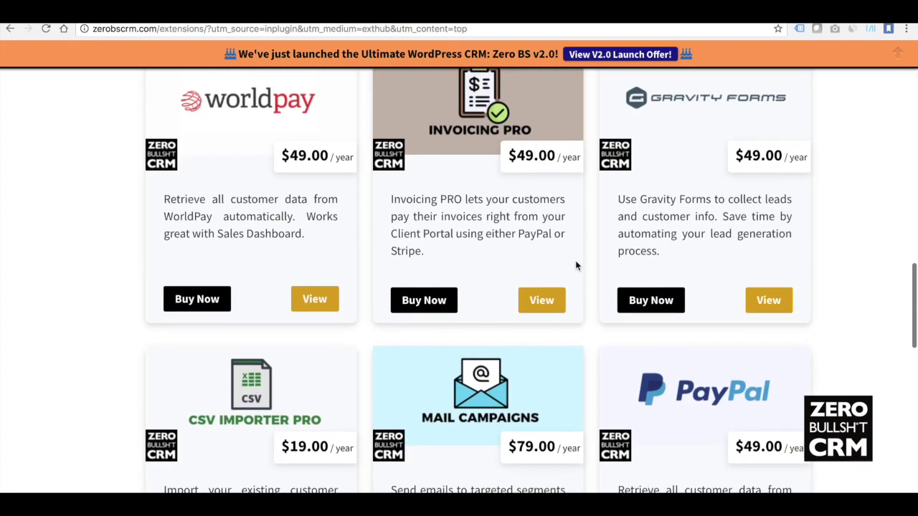
pyautogui.scroll(1, 575, 264)
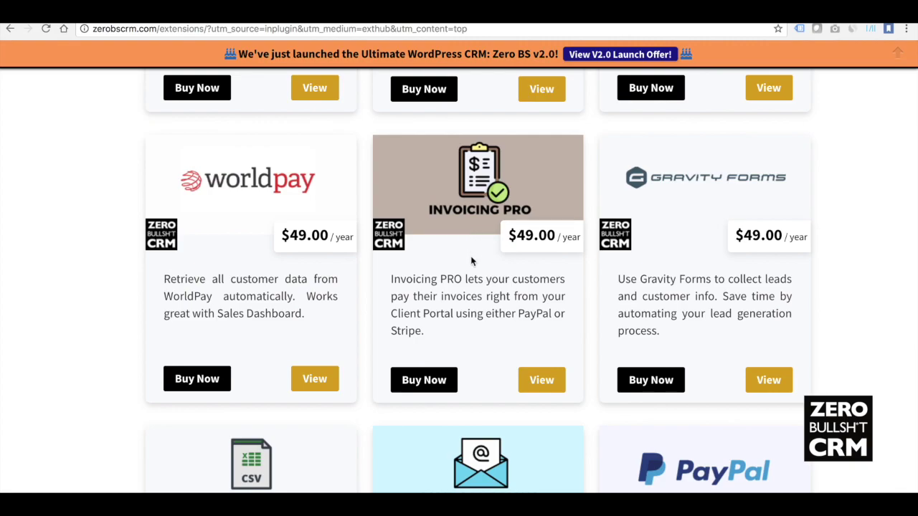
pyautogui.scroll(-5, 471, 260)
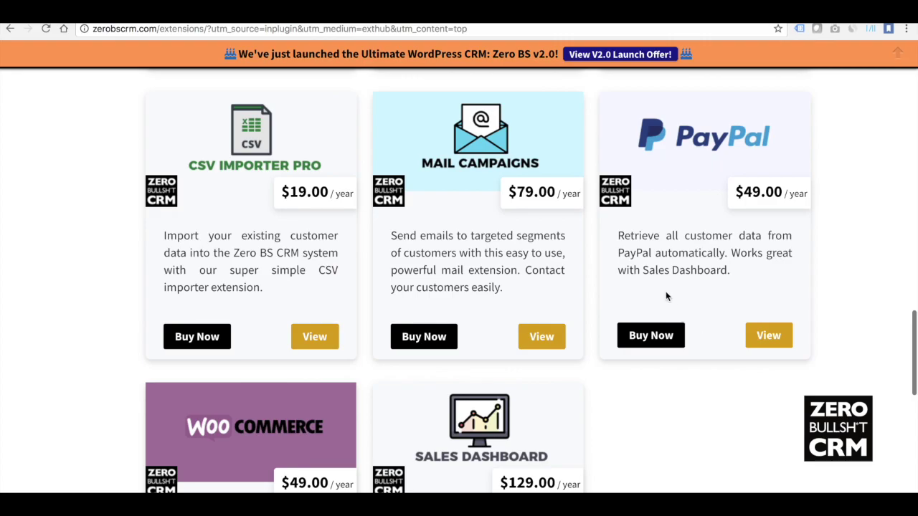
pyautogui.scroll(15, 666, 296)
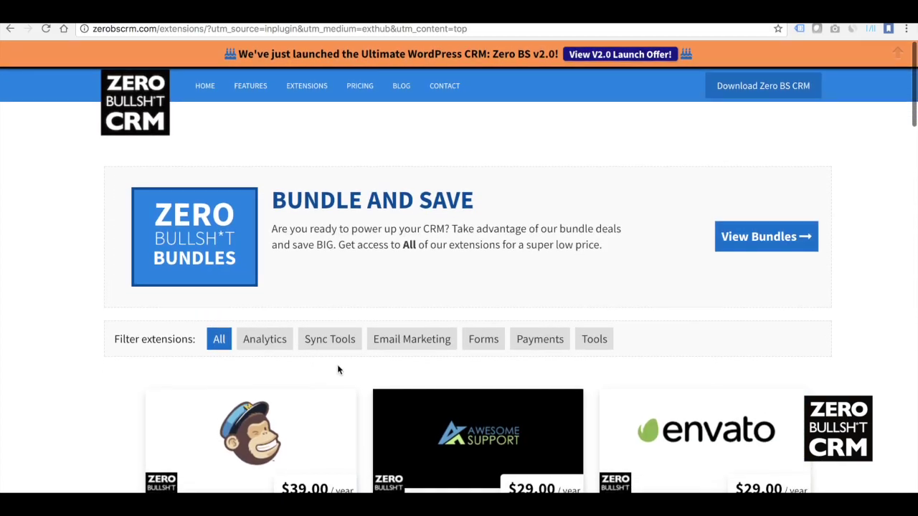
pyautogui.click(324, 341)
pyautogui.scroll(-5, 120, 333)
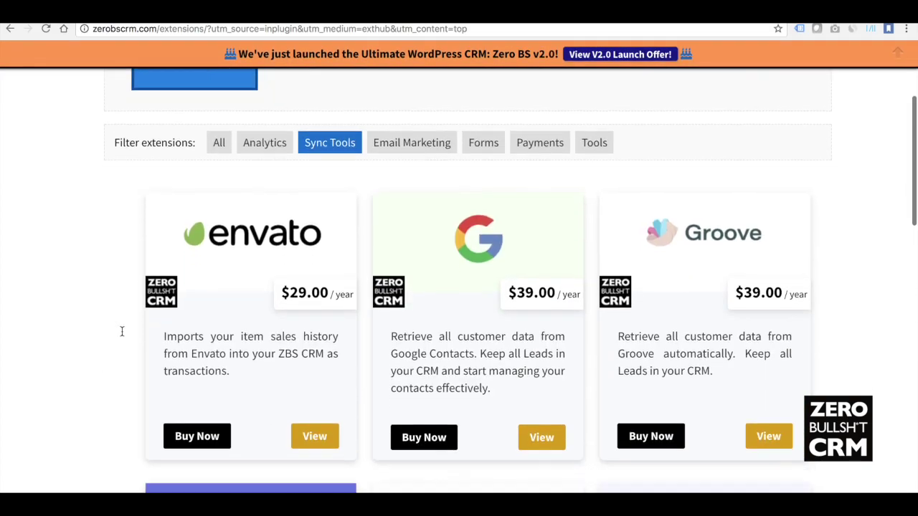
pyautogui.scroll(1, 122, 331)
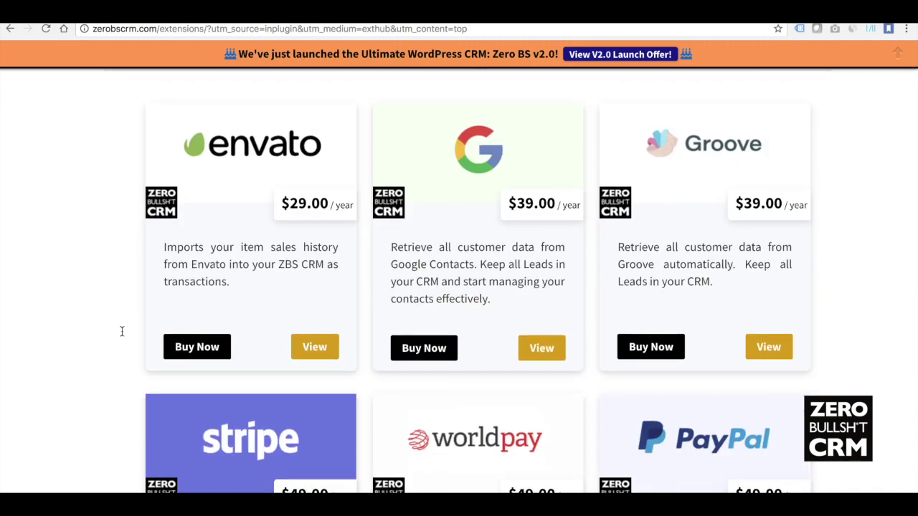
pyautogui.scroll(-1, 122, 331)
pyautogui.scroll(-3, 122, 331)
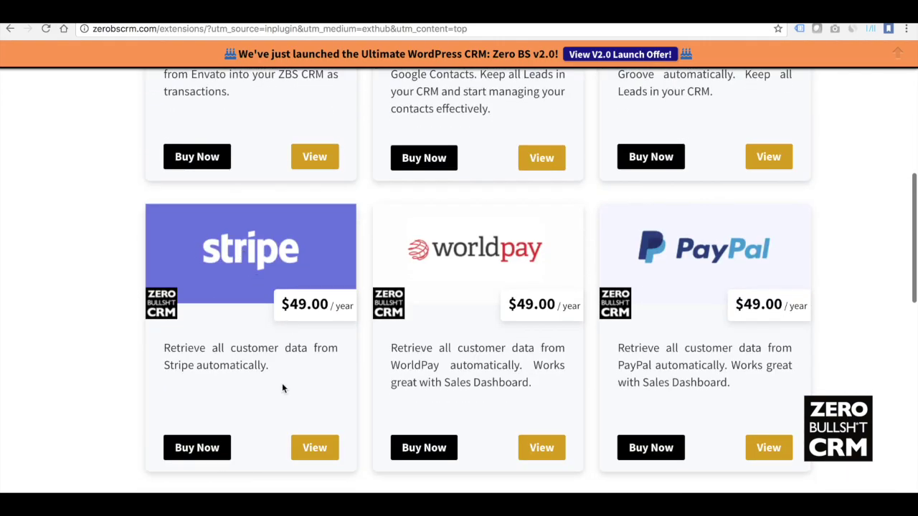
pyautogui.scroll(-4, 717, 337)
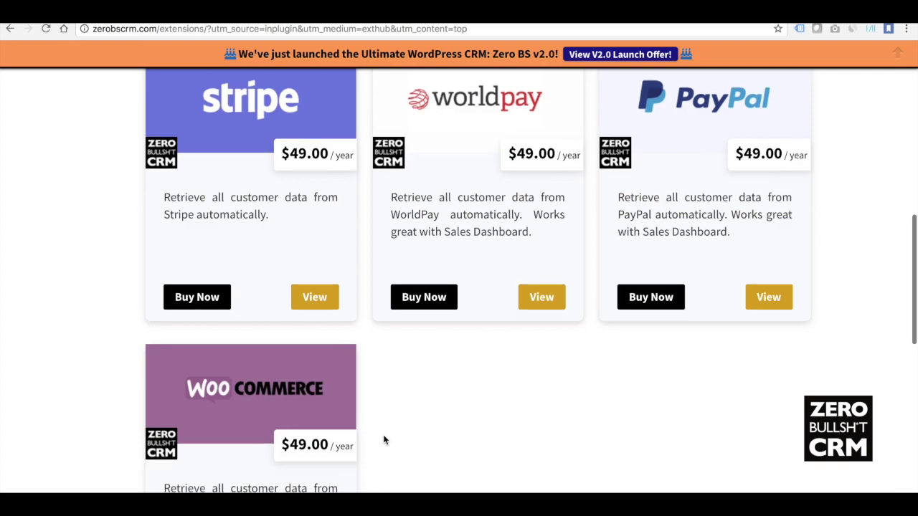
pyautogui.scroll(-3, 211, 448)
pyautogui.scroll(15, 264, 311)
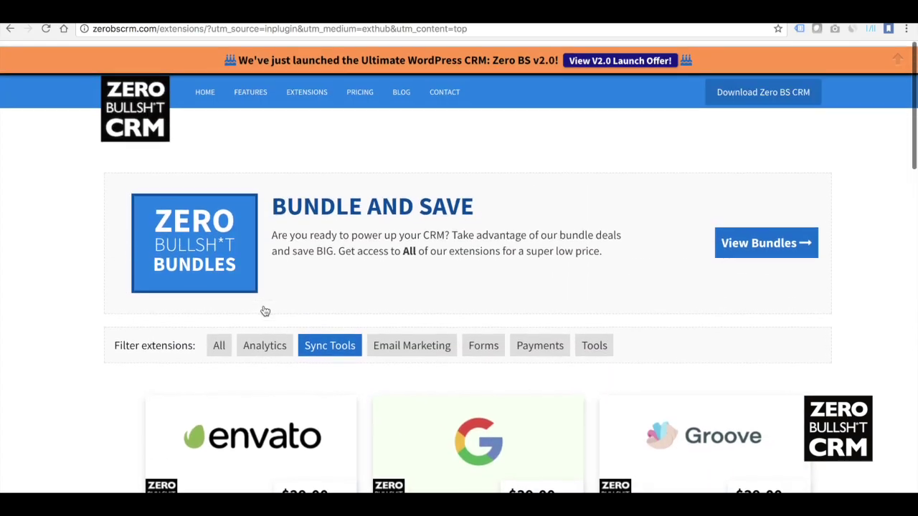
pyautogui.click(412, 340)
pyautogui.scroll(-3, 411, 339)
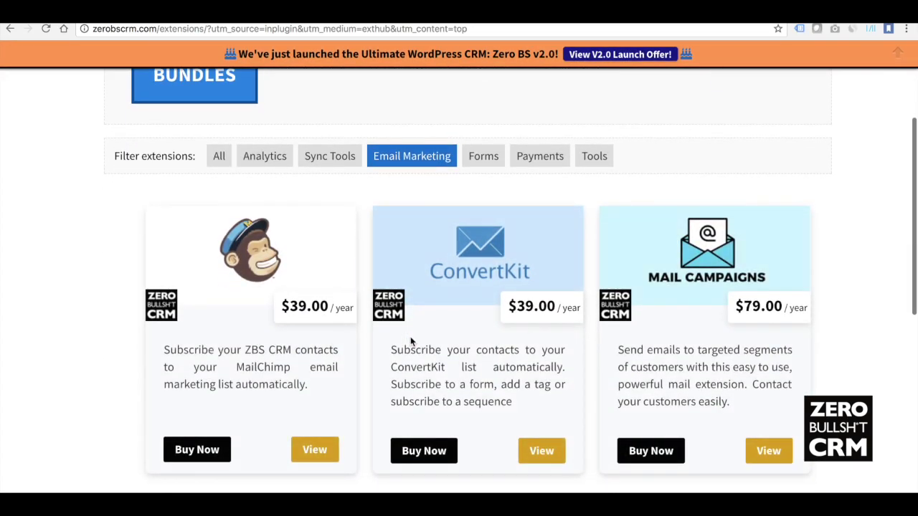
pyautogui.scroll(-1, 448, 342)
pyautogui.scroll(1, 449, 342)
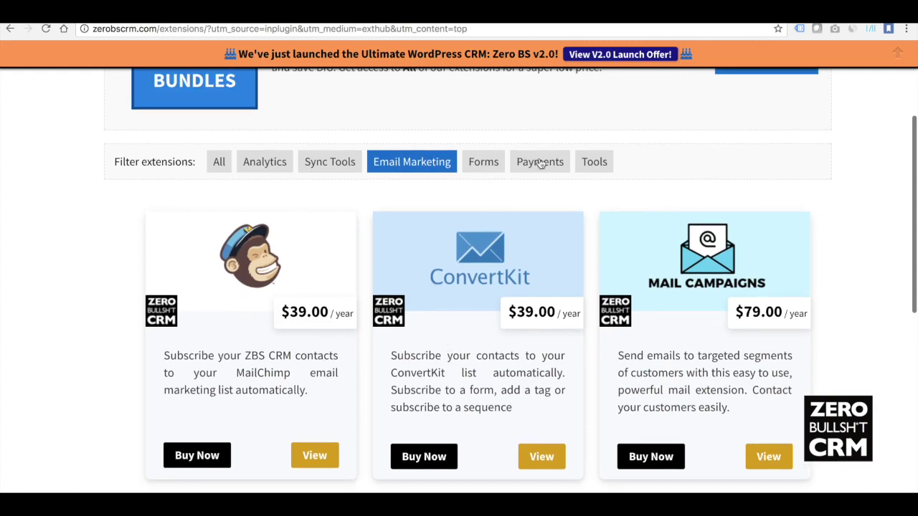
pyautogui.click(540, 162)
pyautogui.scroll(-1, 500, 209)
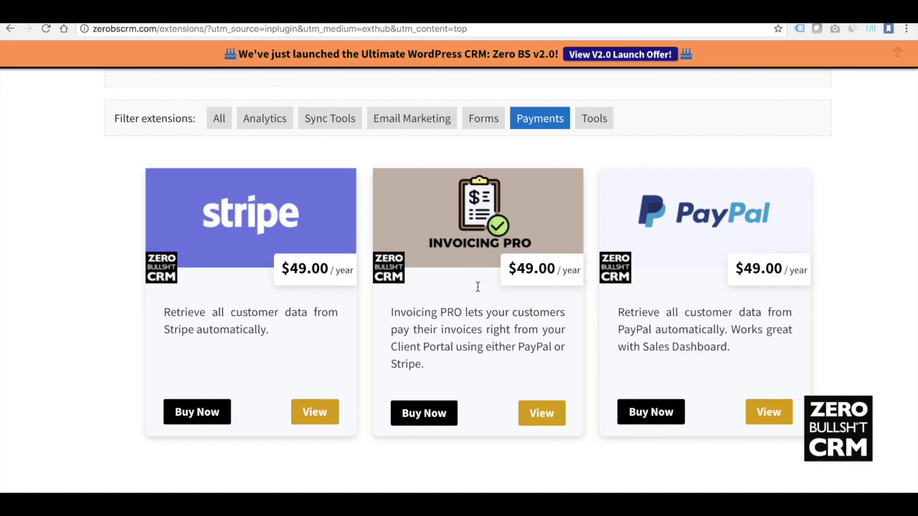
pyautogui.scroll(3, 477, 284)
pyautogui.click(604, 247)
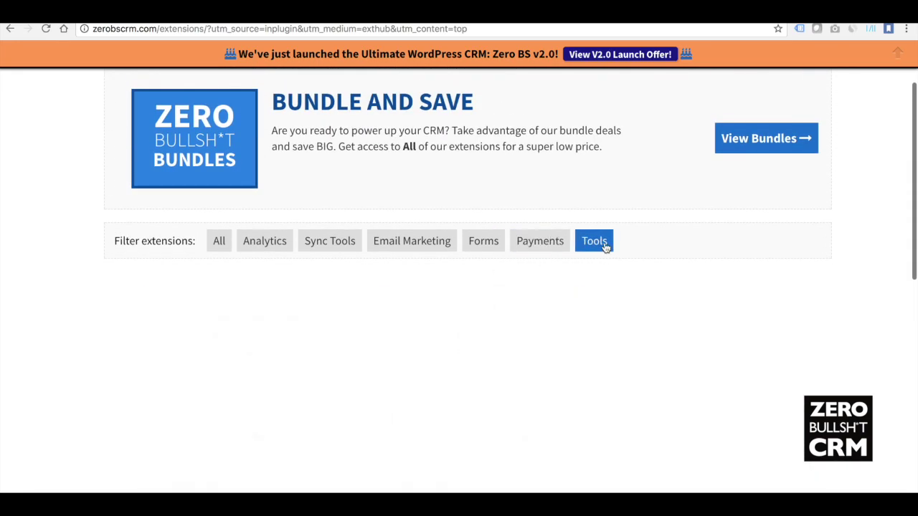
pyautogui.scroll(3, 399, 262)
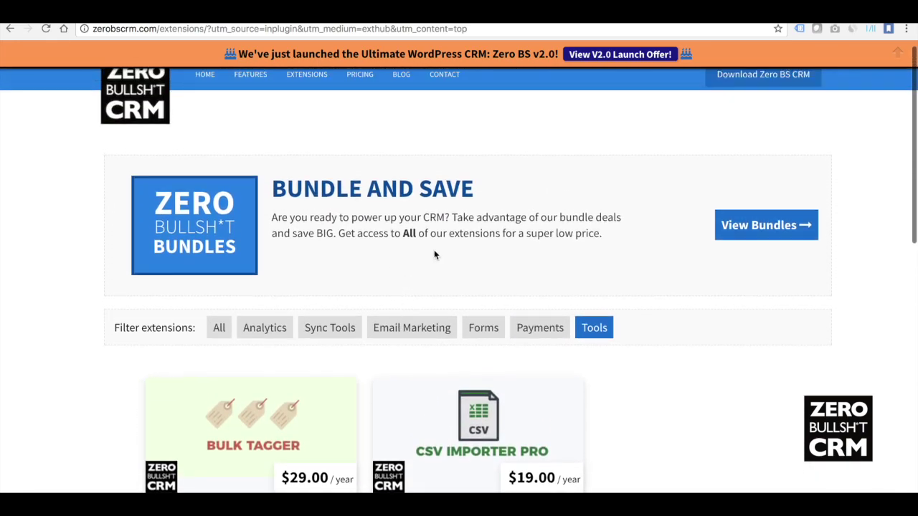
pyautogui.scroll(-2, 584, 385)
pyautogui.scroll(2, 582, 387)
pyautogui.click(227, 347)
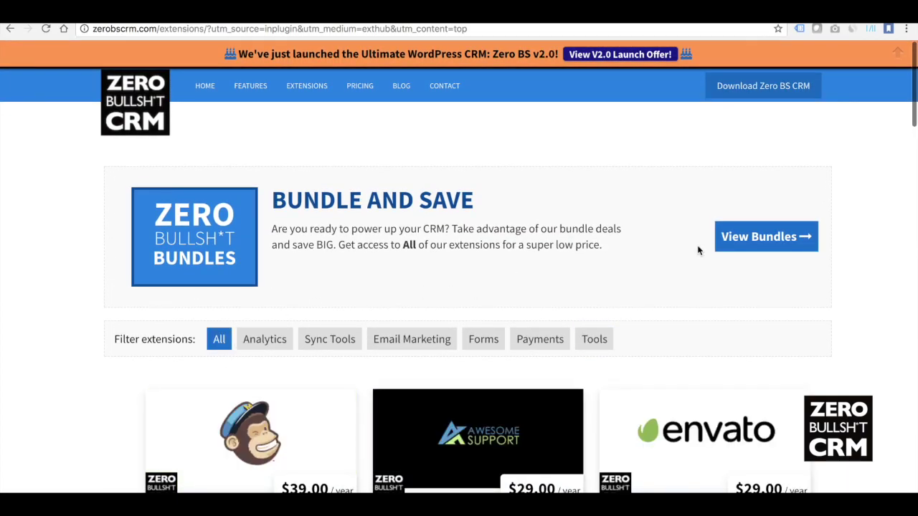
# - Review the $99–$499 bundle pricing plans, then go back twice to the plugin's admin page
pyautogui.click(784, 239)
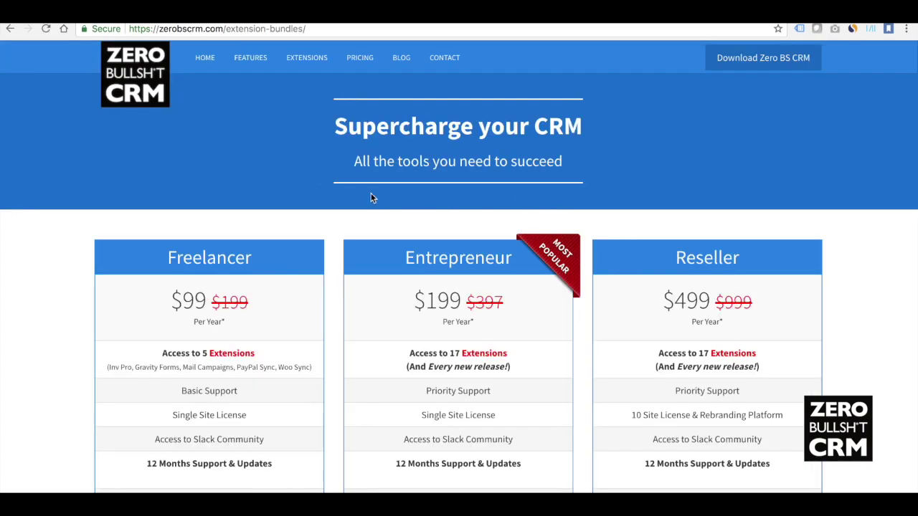
pyautogui.scroll(-1, 356, 200)
pyautogui.scroll(-1, 324, 149)
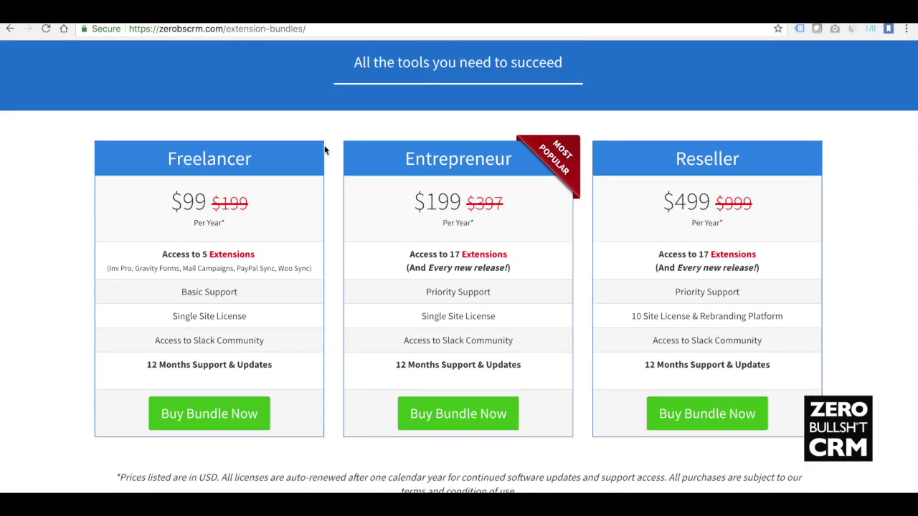
pyautogui.scroll(-2, 324, 149)
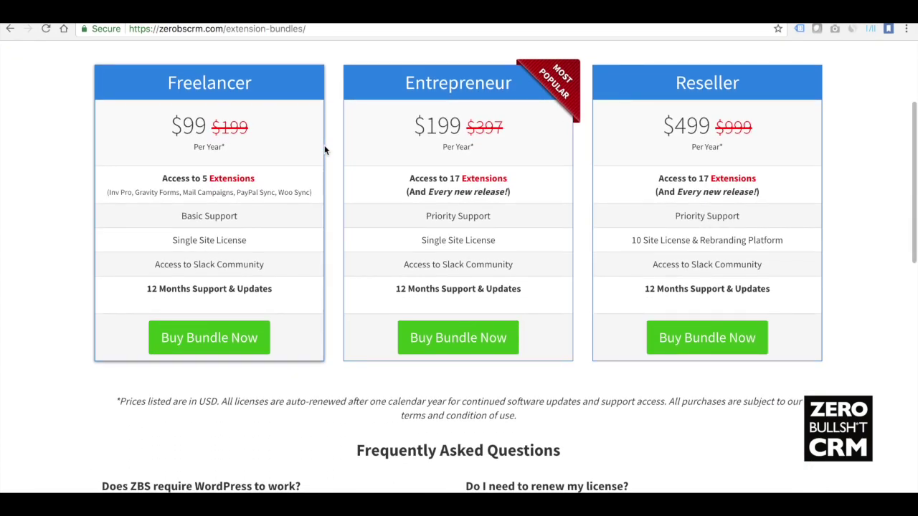
pyautogui.scroll(1, 324, 126)
pyautogui.scroll(-2, 325, 127)
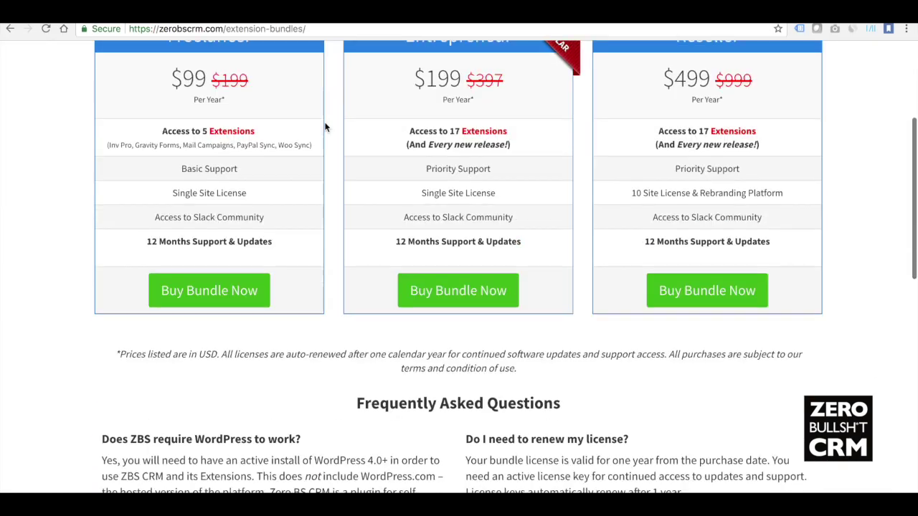
pyautogui.scroll(5, 325, 127)
pyautogui.click(7, 29)
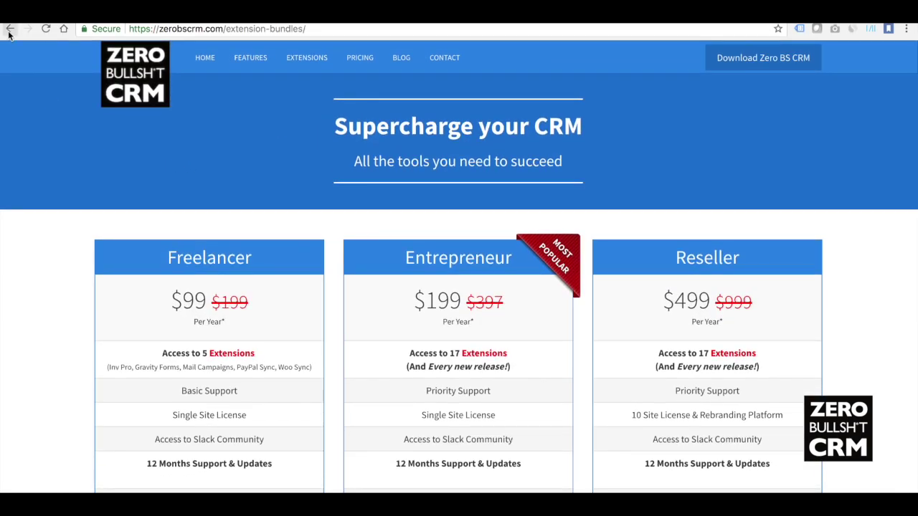
pyautogui.click(8, 30)
# - Return to the ZBS Dashboard and review its totals (4 contacts, 1 lead, 1 customer, 2 transactions) and charts
pyautogui.click(8, 30)
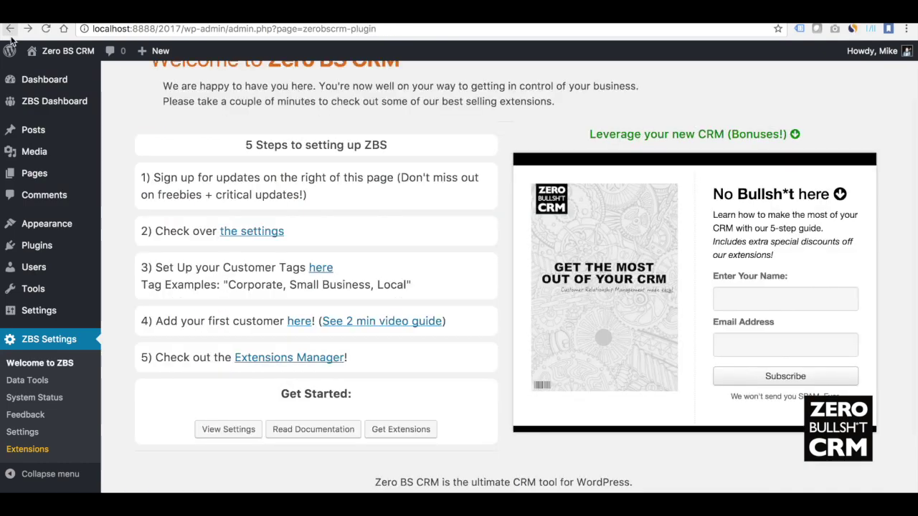
pyautogui.click(112, 102)
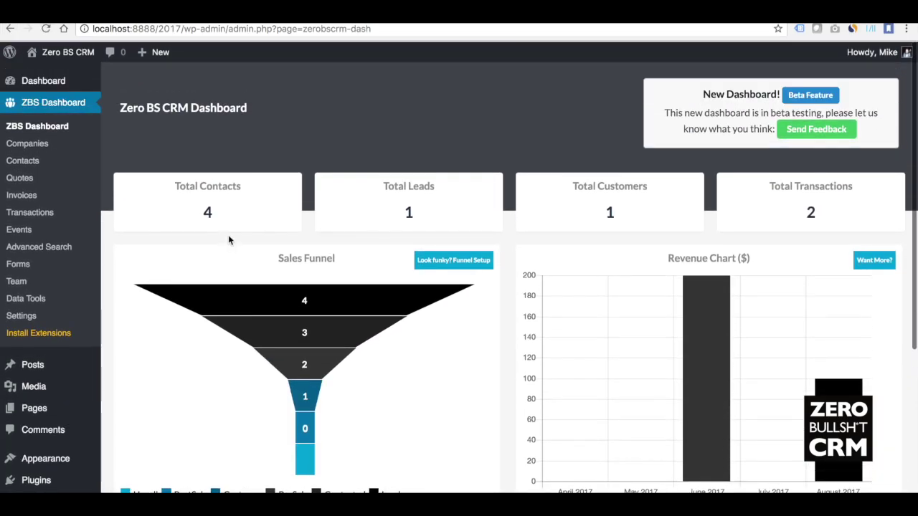
pyautogui.scroll(-5, 444, 287)
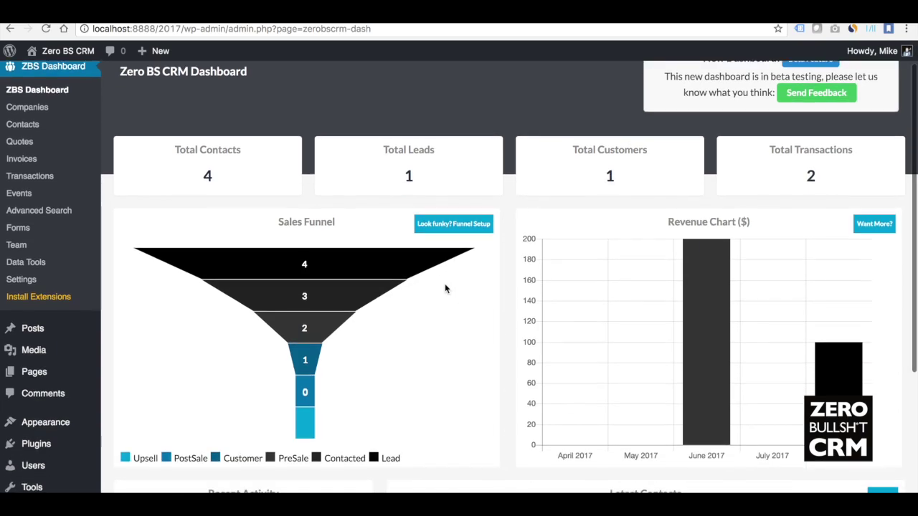
pyautogui.scroll(5, 444, 283)
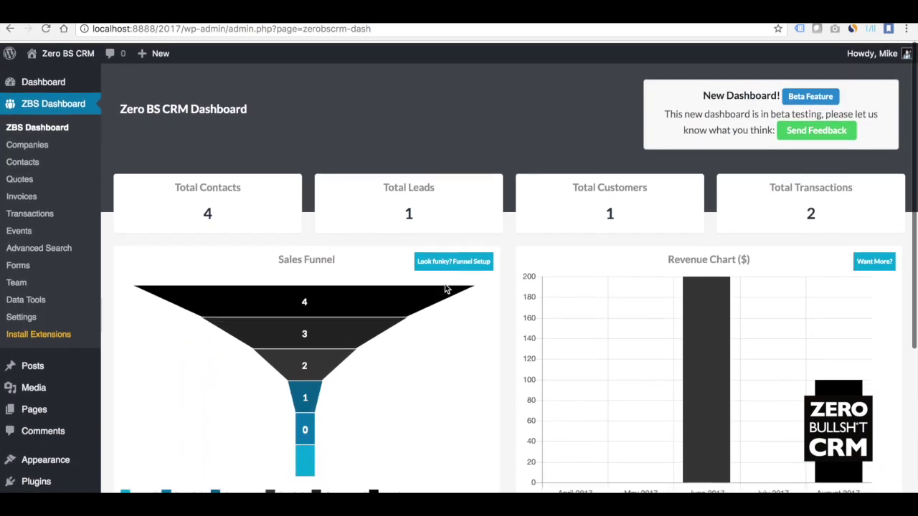